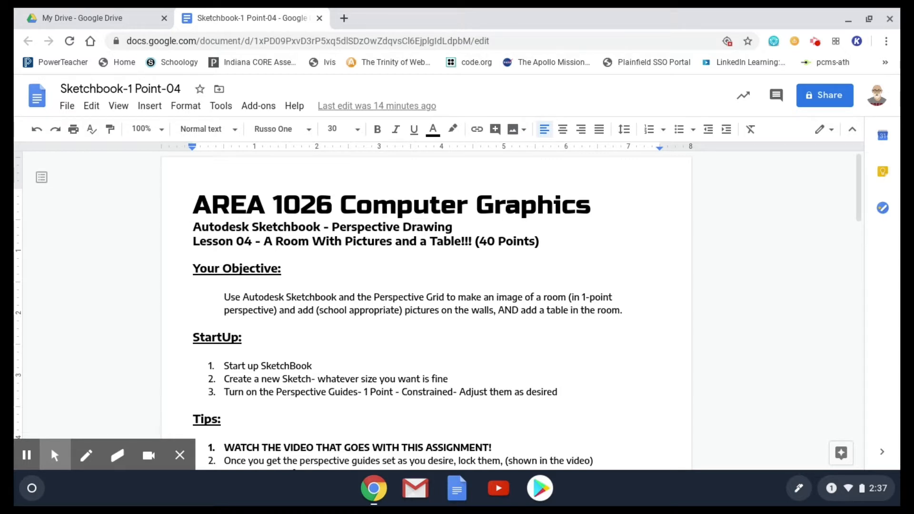
Review the assignment document's objective, startup steps, tips, upload and submitting instructions.
scroll(633, 362, down, 8)
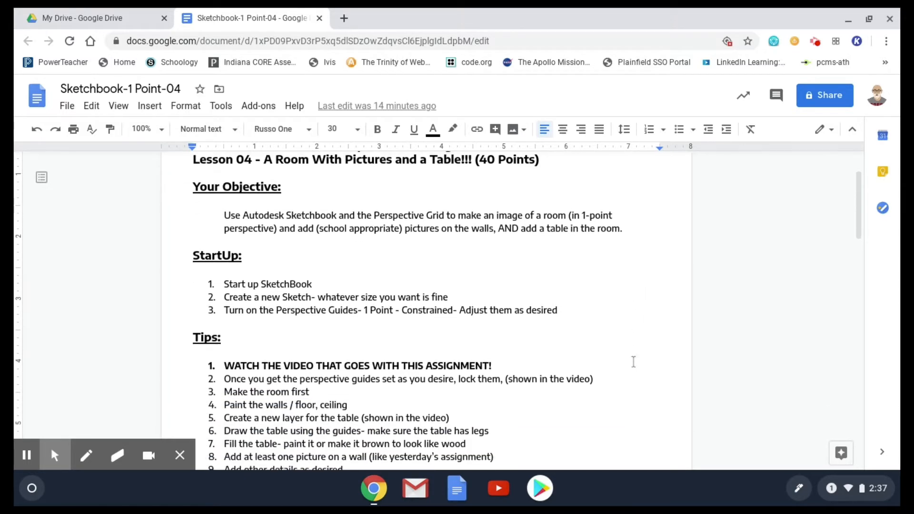
scroll(632, 364, down, 15)
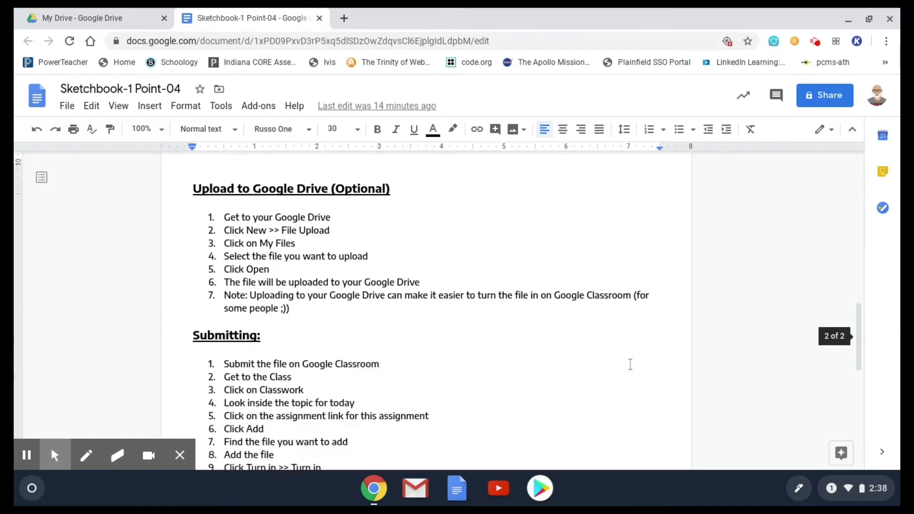
scroll(631, 364, up, 13)
scroll(630, 364, up, 10)
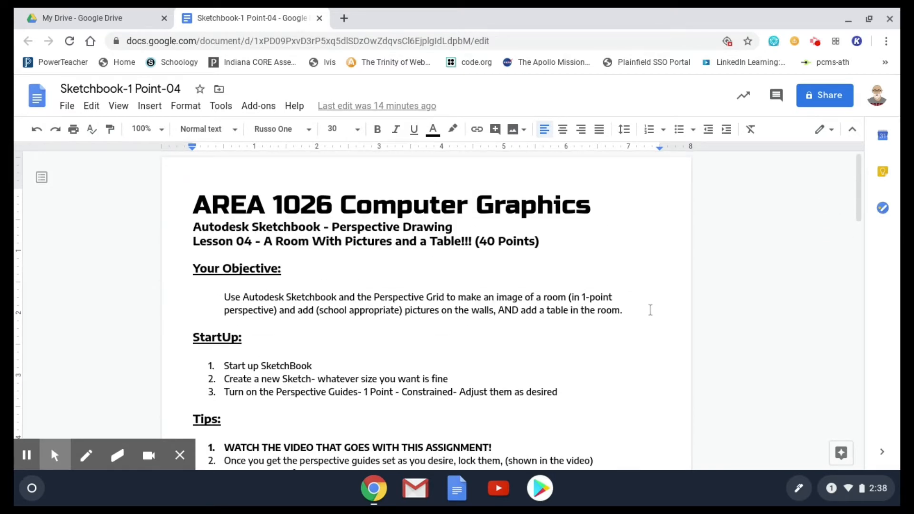
Switch to Autodesk SketchBook and create a new 1280 x 720 sketch.
drag(637, 495, 632, 98)
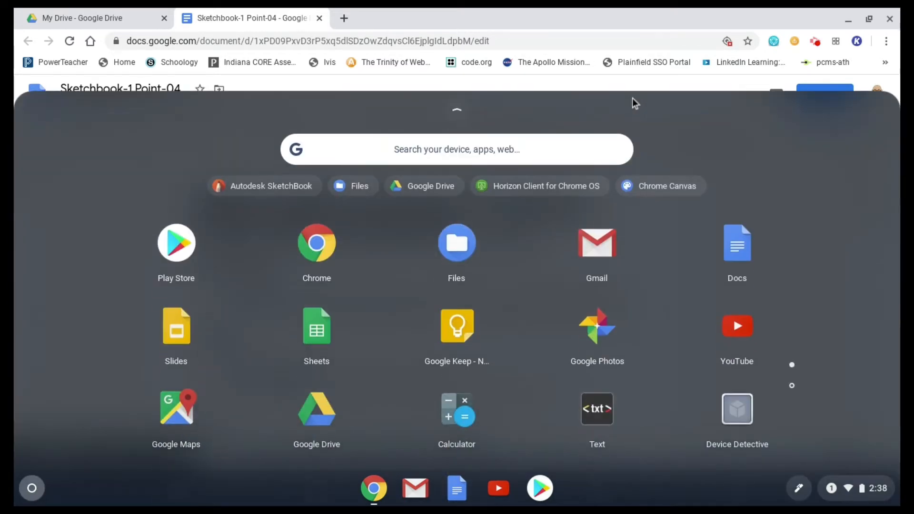
scroll(637, 293, down, 2)
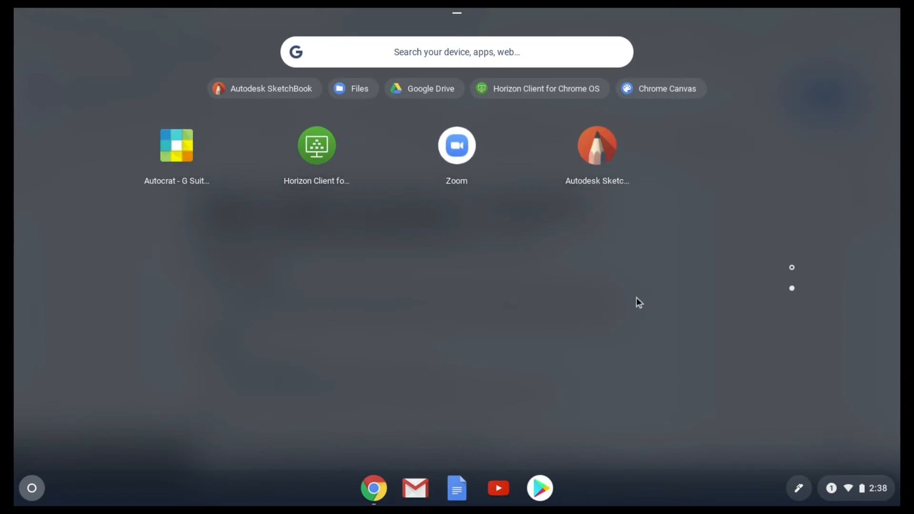
click(596, 161)
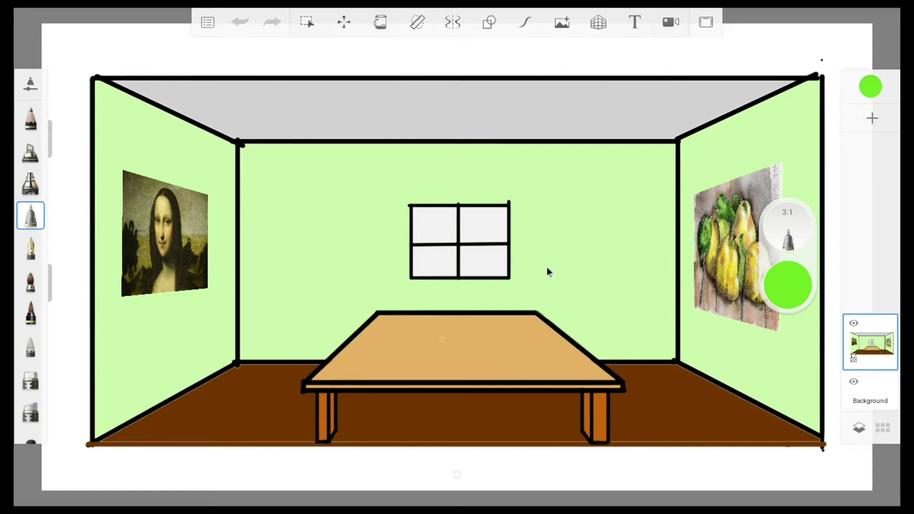
click(209, 23)
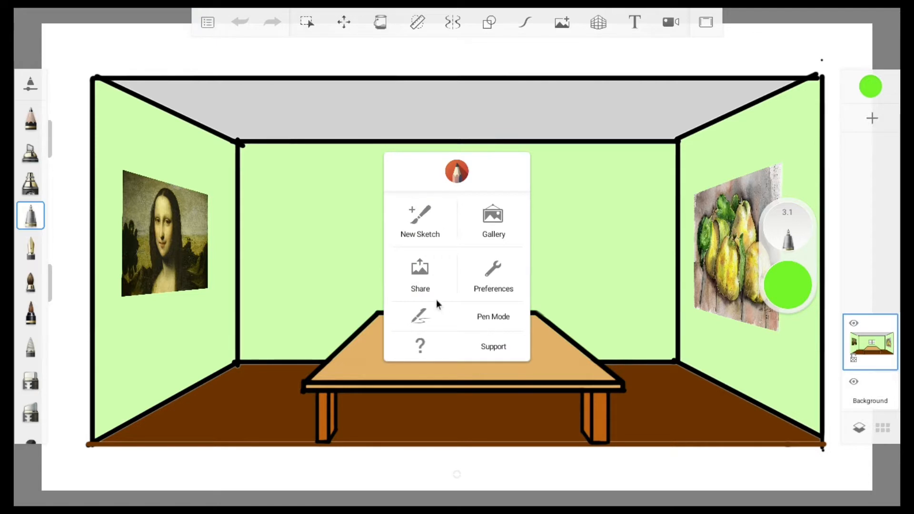
click(406, 217)
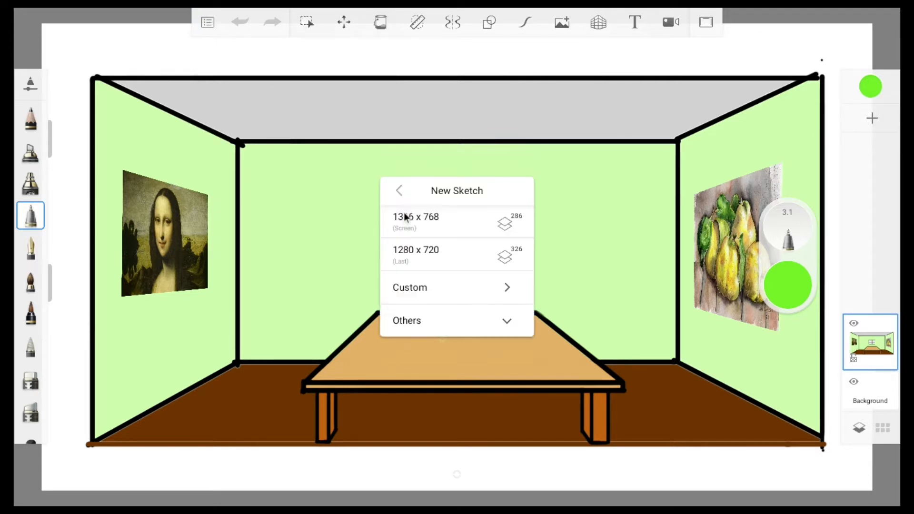
click(436, 260)
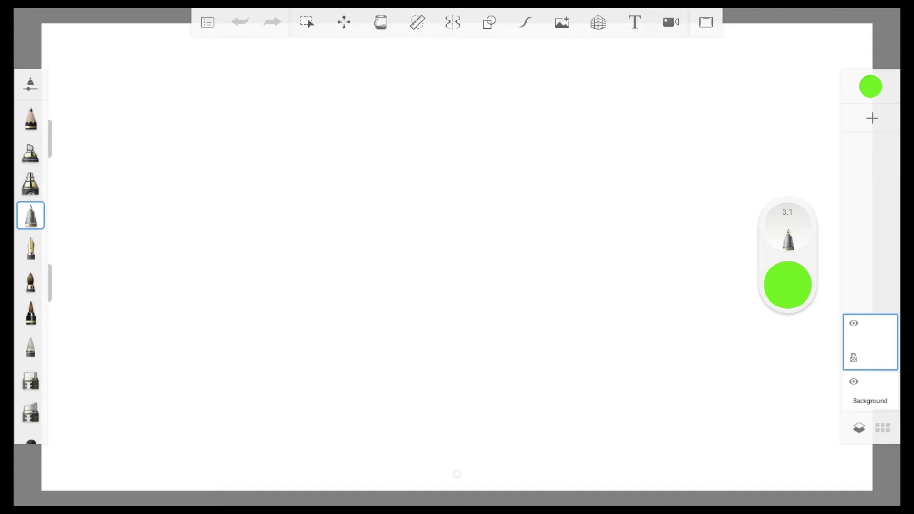
Turn on the 1-point perspective guides, constrain the grid to a finite box, and set its density to 5.
click(601, 27)
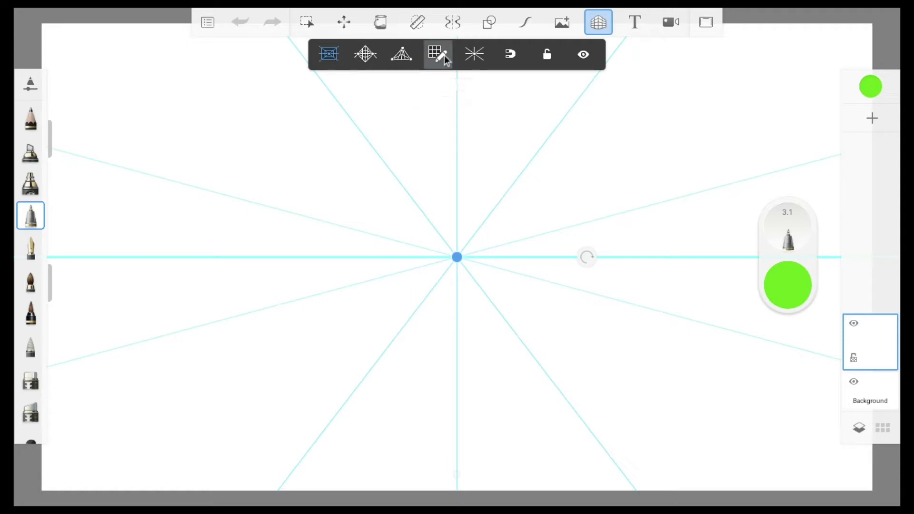
click(481, 62)
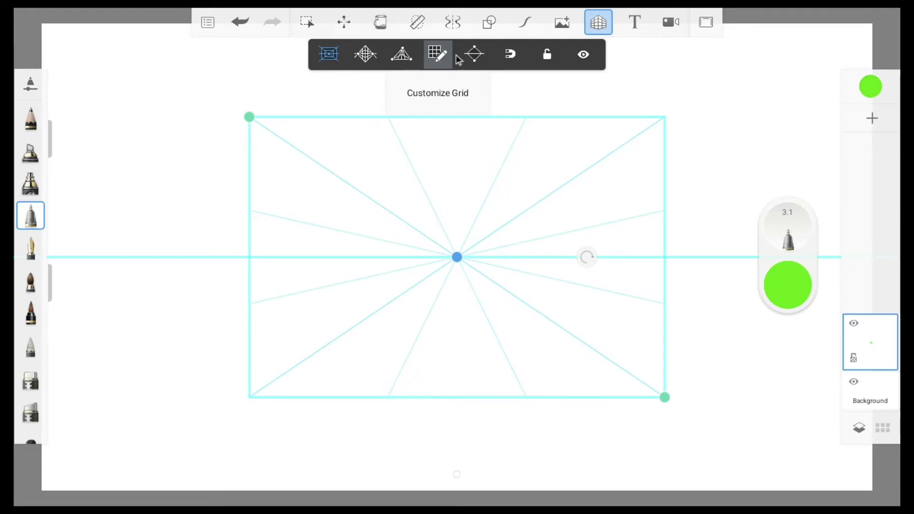
click(438, 57)
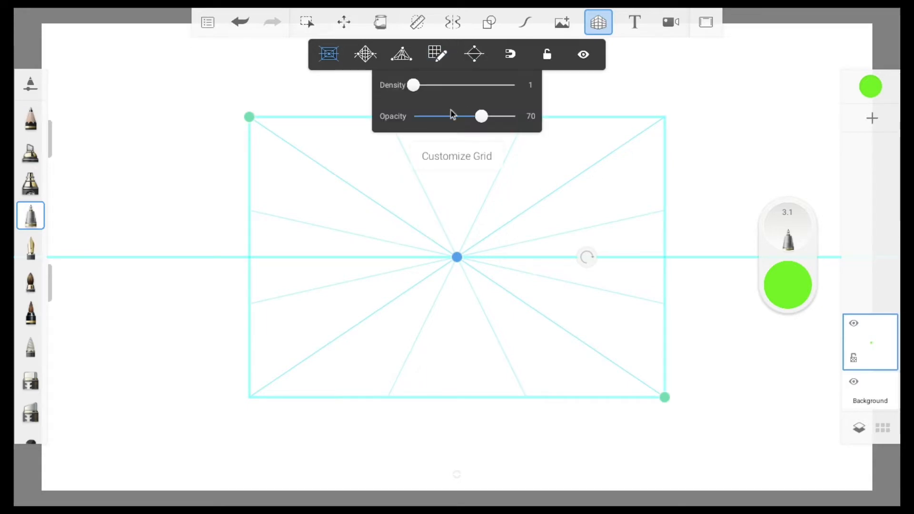
drag(413, 85, 458, 95)
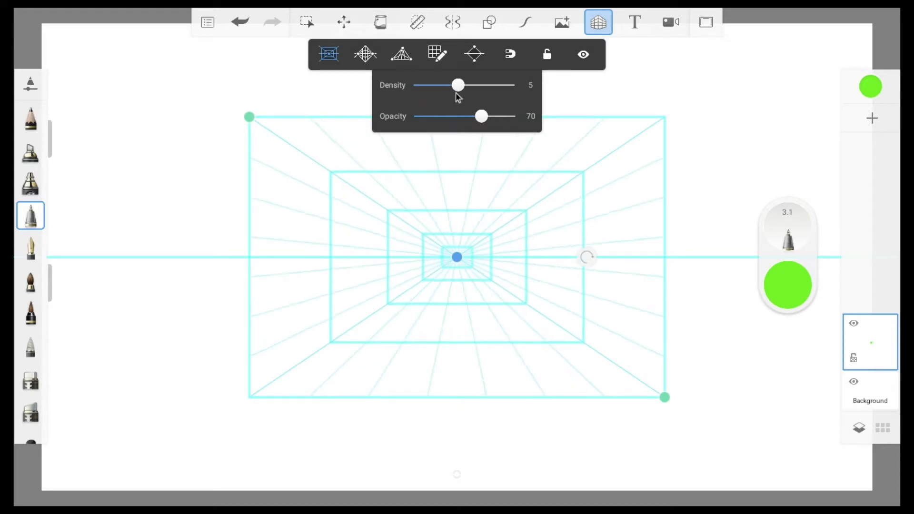
Lower the vanishing point below the canvas centre, stretch the grid's corners to nearly fill the canvas, and lock the guides.
drag(251, 119, 105, 54)
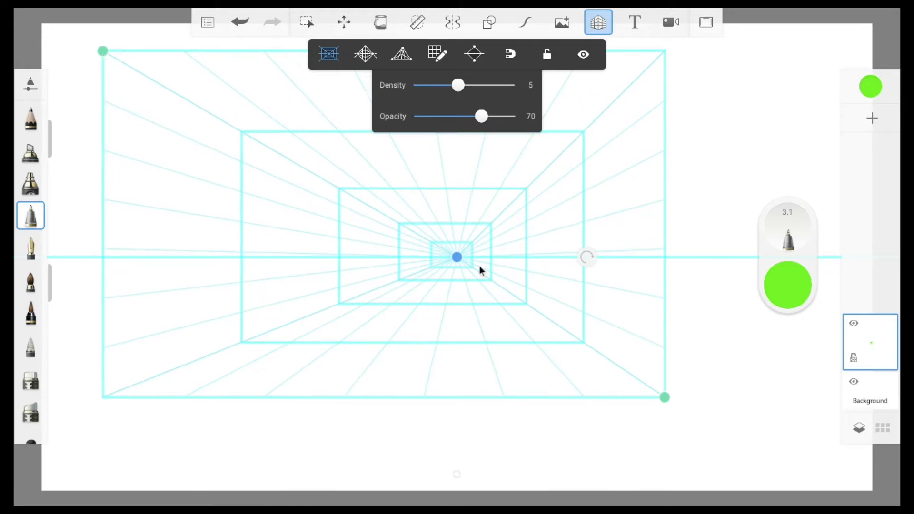
drag(457, 258, 453, 320)
drag(665, 460, 832, 464)
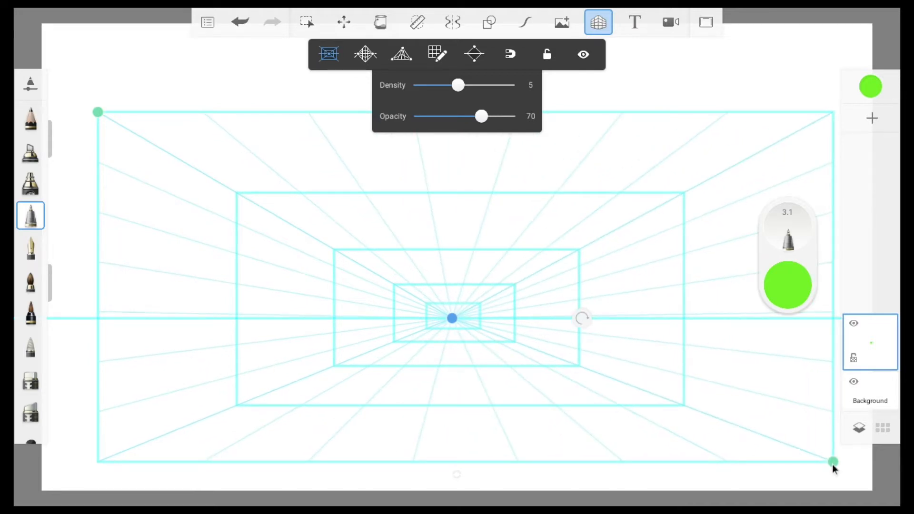
drag(98, 113, 64, 51)
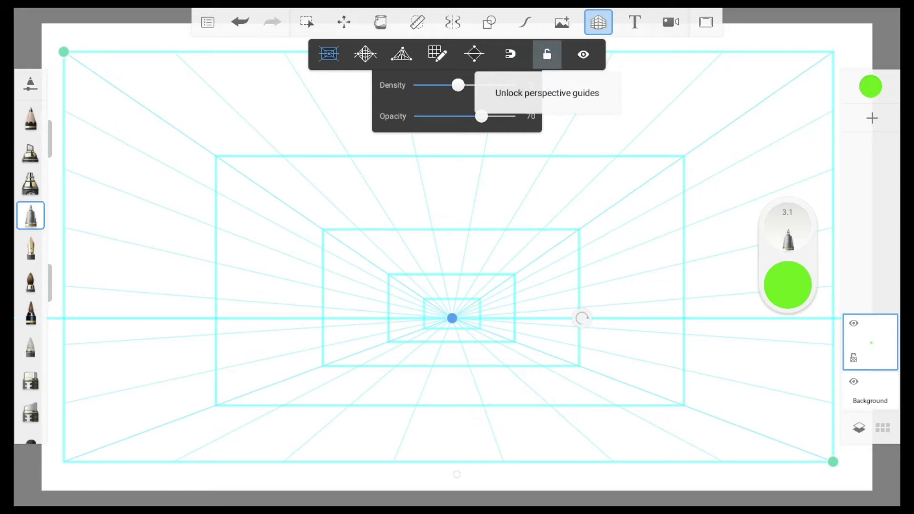
click(548, 56)
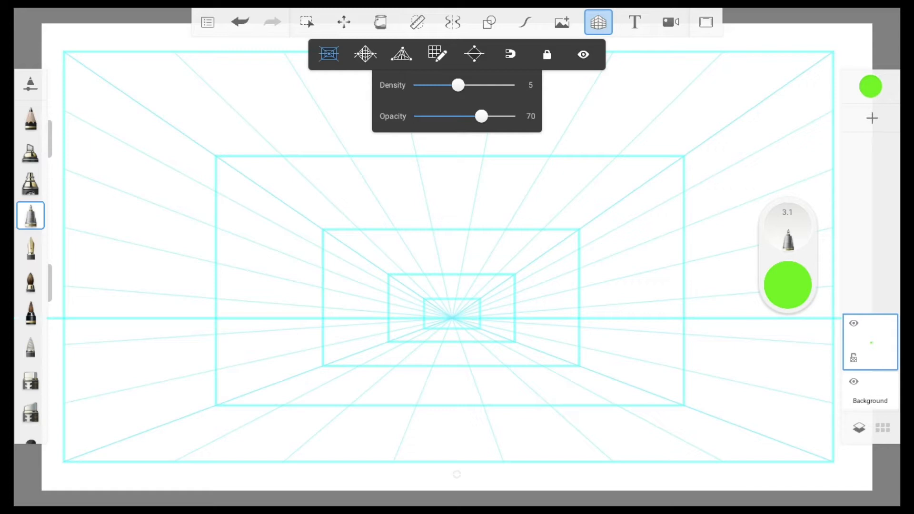
Set the drawing colour to black and the Technical Pen size to 4.1.
click(788, 285)
drag(681, 220, 657, 273)
click(31, 216)
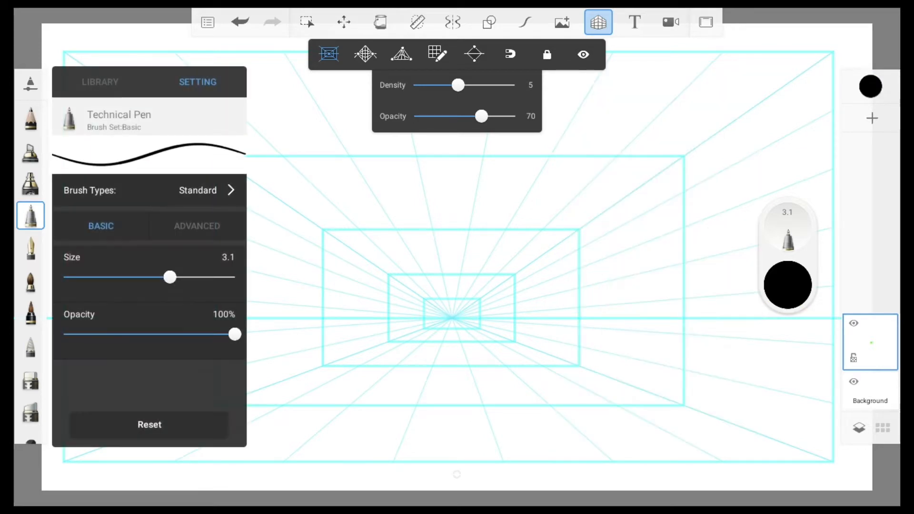
drag(170, 277, 191, 278)
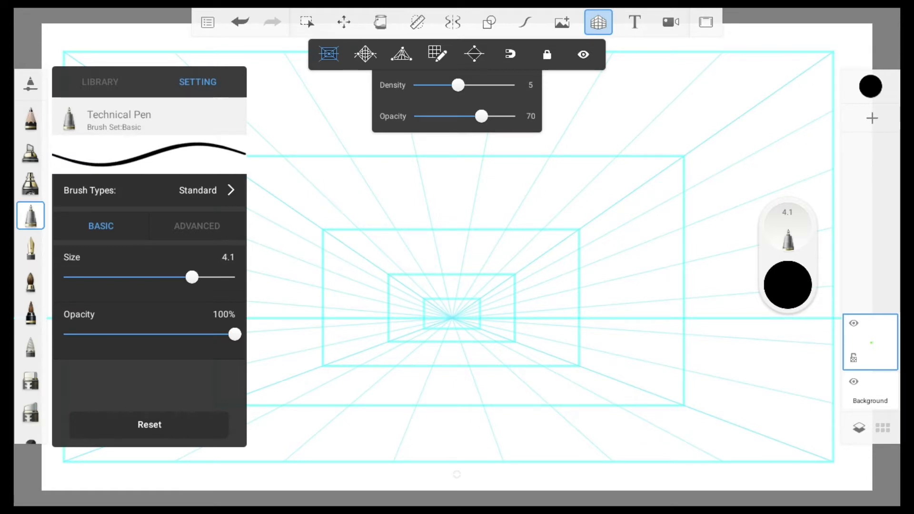
click(849, 33)
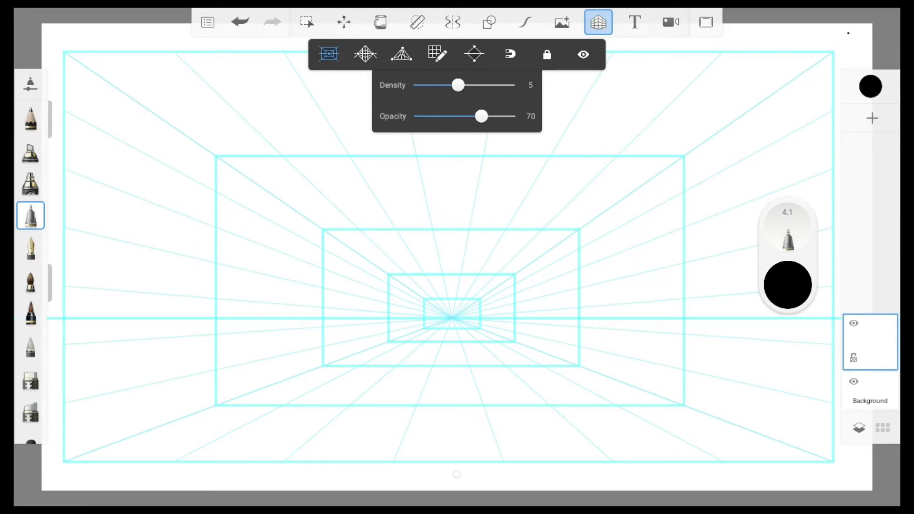
Draw the back wall's four edges in black along the second-largest grid rectangle.
mouse_move(216, 153)
mouse_down()
mouse_move(215, 405)
mouse_move(686, 404)
mouse_up()
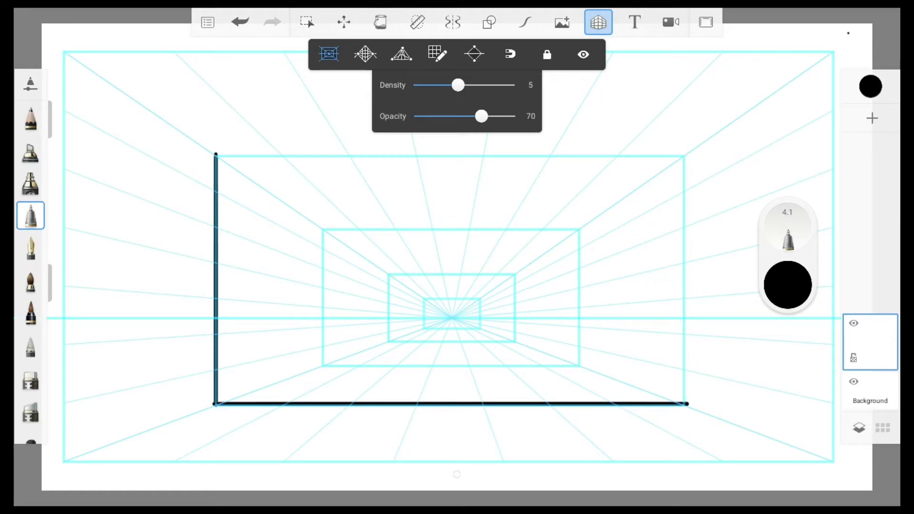
drag(677, 154, 677, 405)
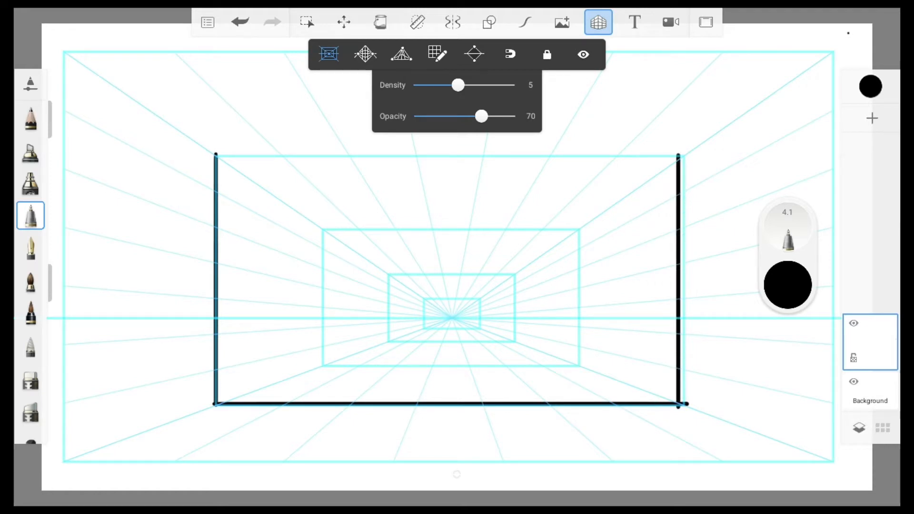
drag(215, 155, 683, 155)
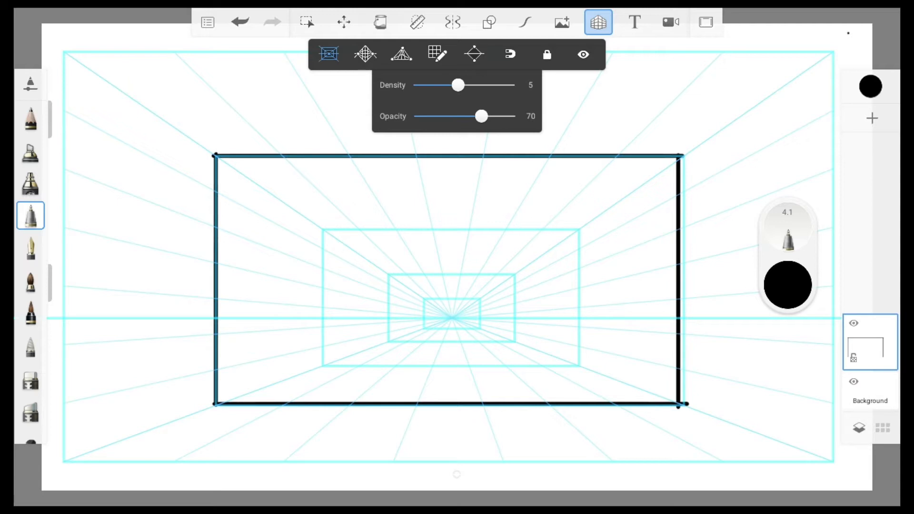
Draw the four diagonal wall edges from the back wall's corners toward the grid's outer corners, plus the left wall's front vertical edge.
drag(681, 156, 831, 50)
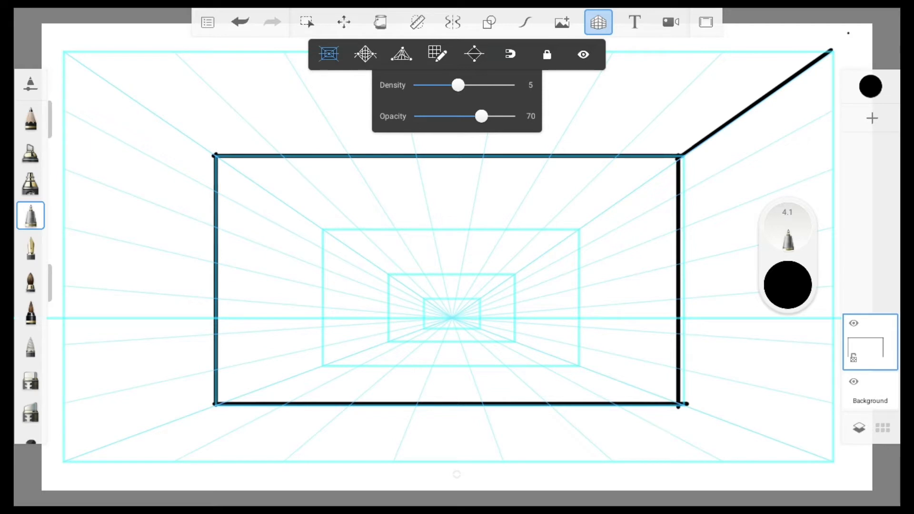
drag(684, 406, 832, 463)
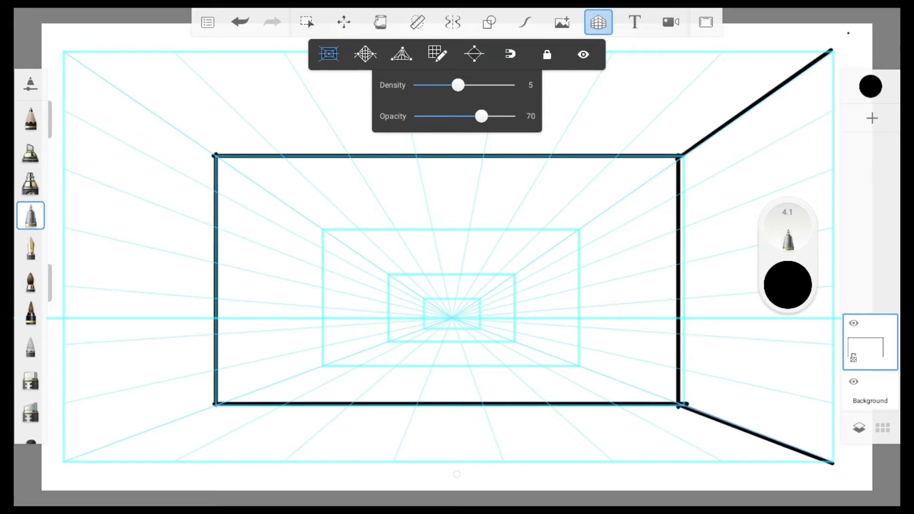
drag(216, 403, 63, 452)
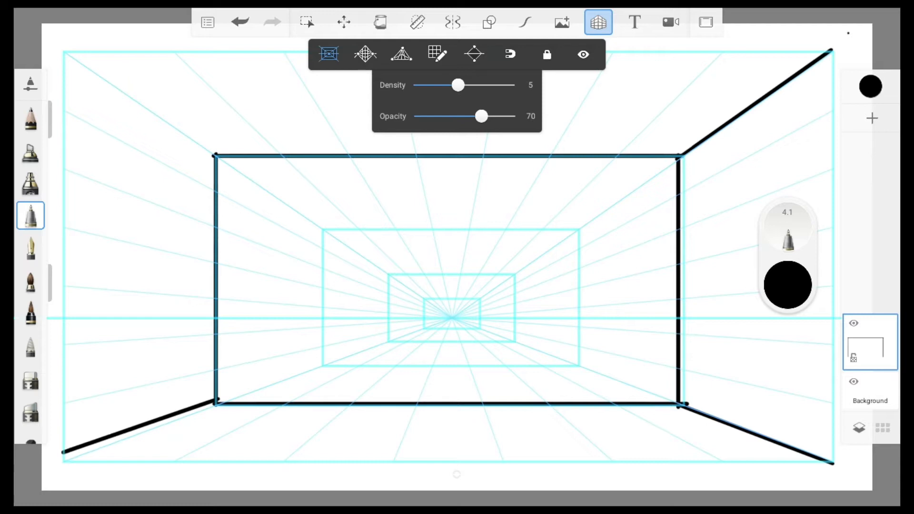
mouse_move(214, 159)
mouse_down()
mouse_move(58, 59)
mouse_move(60, 451)
mouse_up()
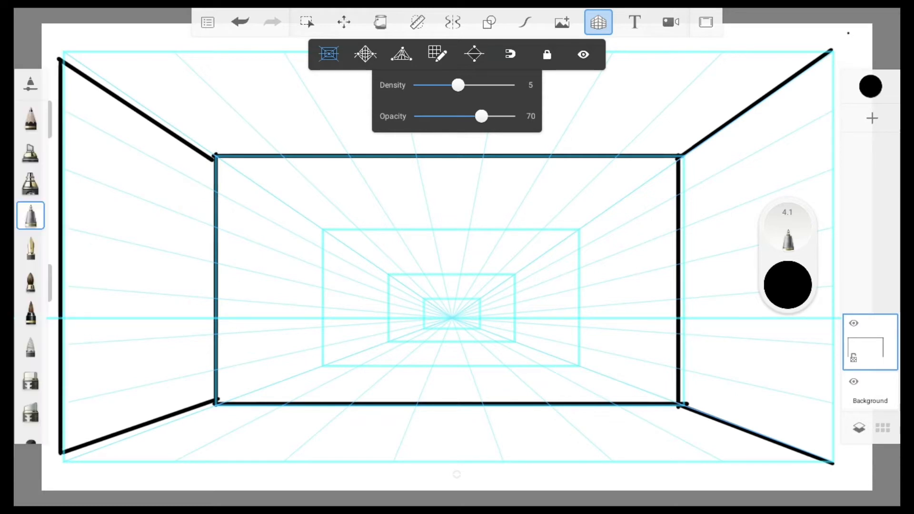
Complete the room's front outline with a horizontal ceiling edge, the right wall's vertical edge and a horizontal floor edge.
drag(56, 59, 817, 59)
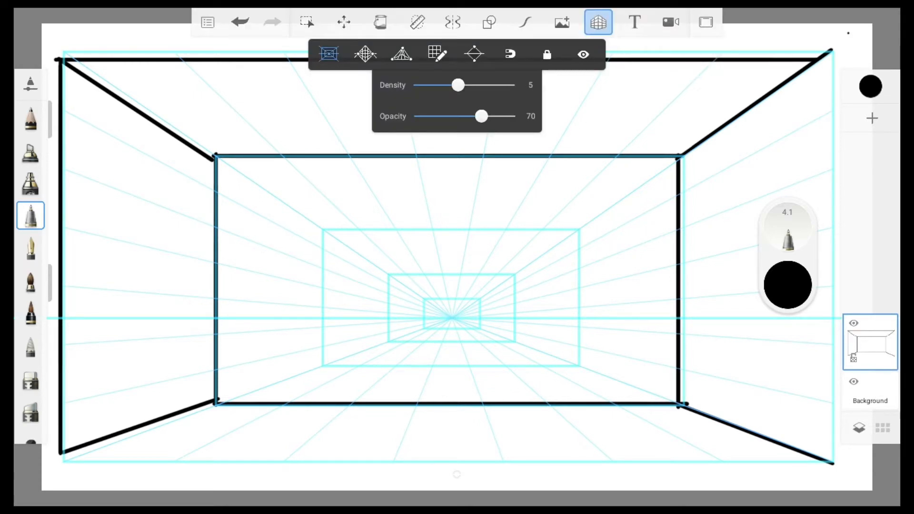
drag(816, 61, 815, 381)
drag(816, 445, 816, 453)
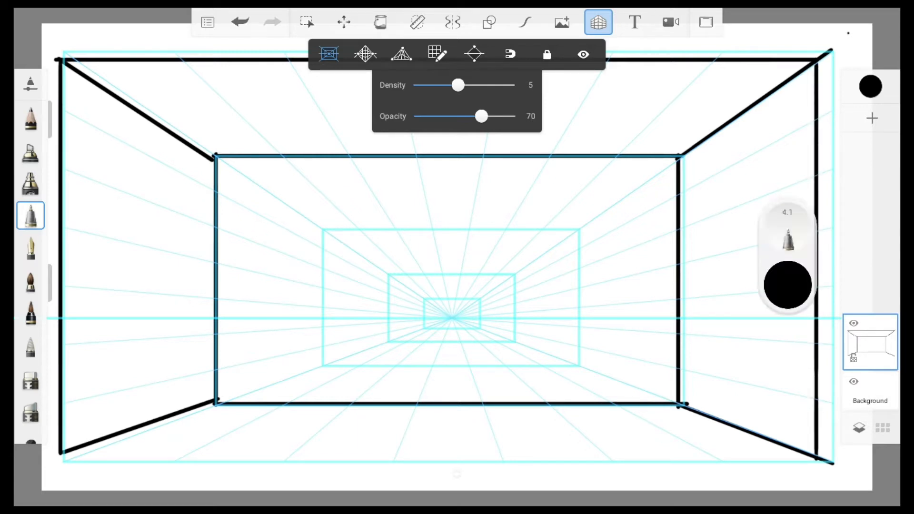
drag(60, 451, 297, 370)
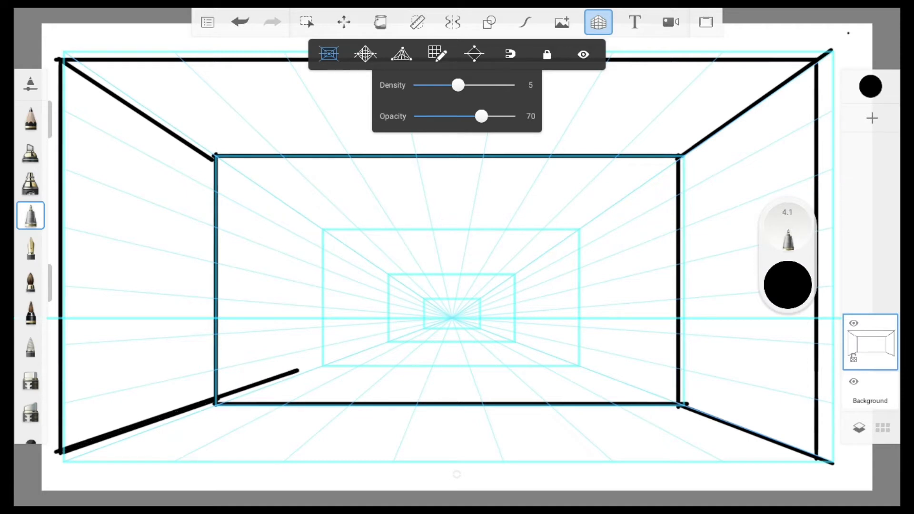
key(ctrl+z)
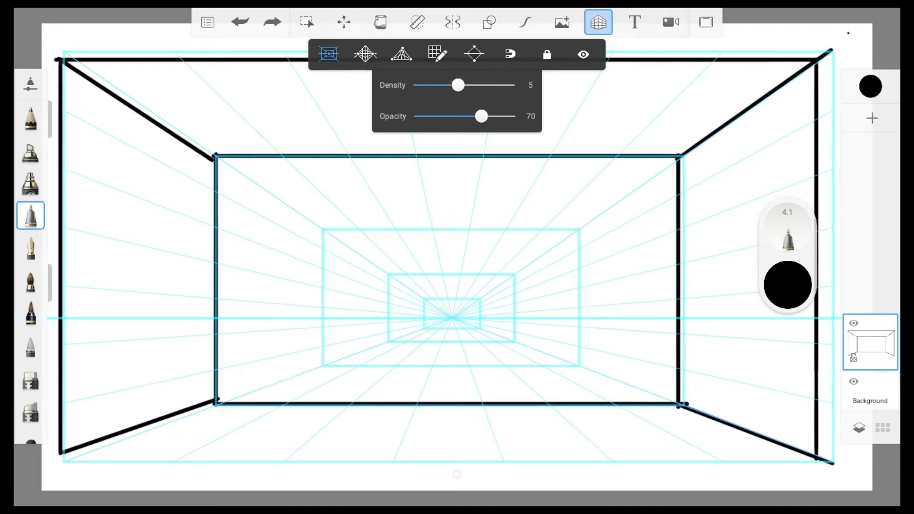
drag(62, 451, 815, 451)
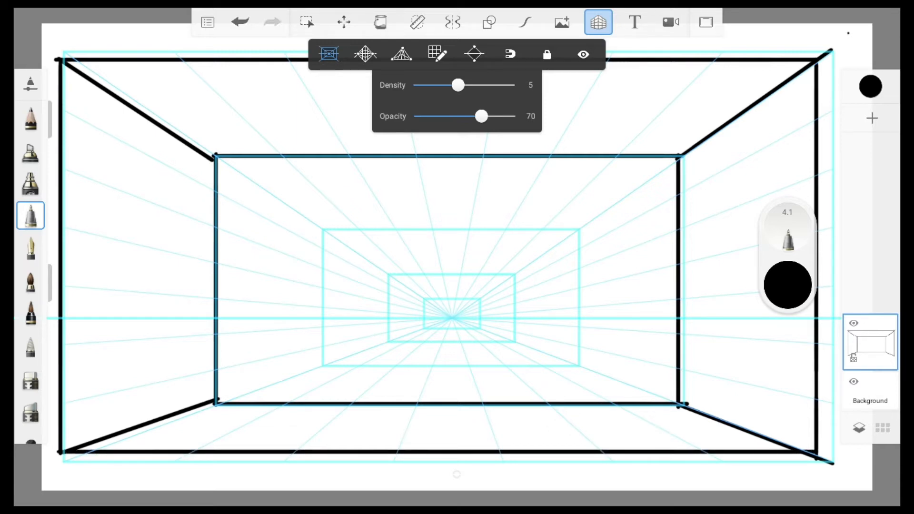
Erase the diagonal line's overshoot beyond the room's upper-right front corner with the eraser at size 12.8.
click(30, 378)
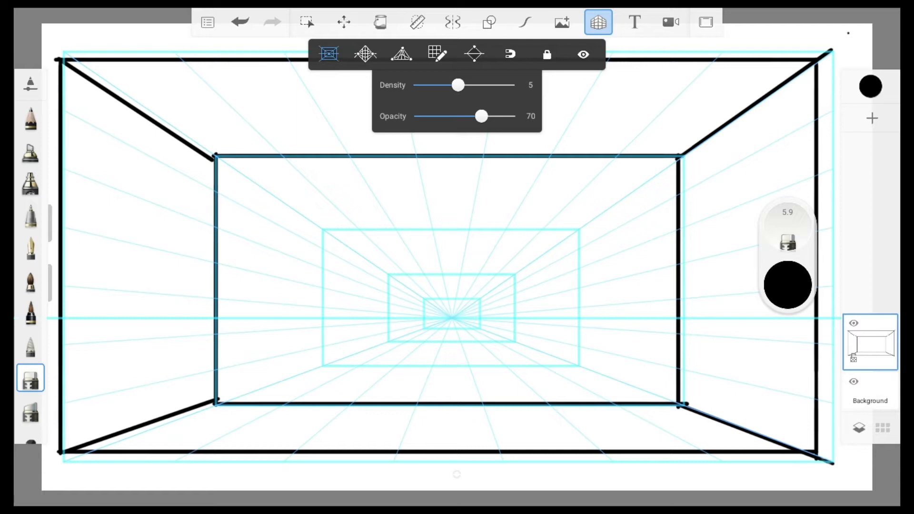
mouse_move(788, 226)
mouse_down()
mouse_move(812, 227)
mouse_move(799, 238)
mouse_move(814, 238)
mouse_up()
drag(831, 50, 825, 54)
scroll(457, 257, up, 5)
scroll(457, 257, up, 5)
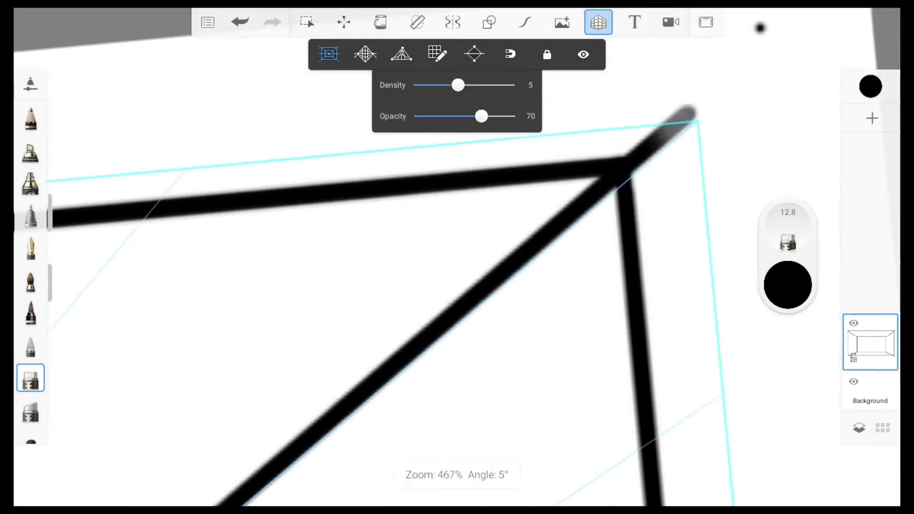
mouse_move(649, 220)
mouse_down()
mouse_move(621, 238)
mouse_move(658, 207)
mouse_up()
drag(712, 125, 715, 127)
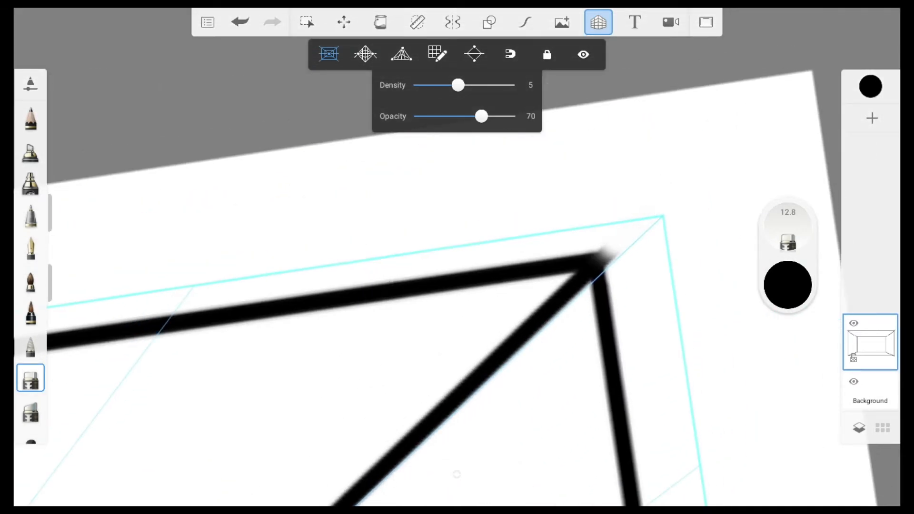
Erase the line overshoot beyond the room's lower-right front corner.
scroll(457, 257, down, 5)
scroll(457, 257, down, 5)
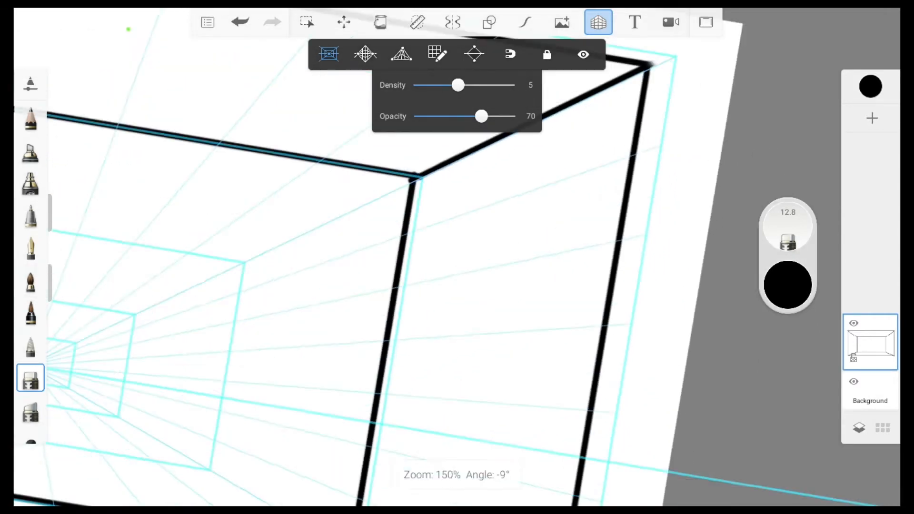
scroll(457, 257, down, 5)
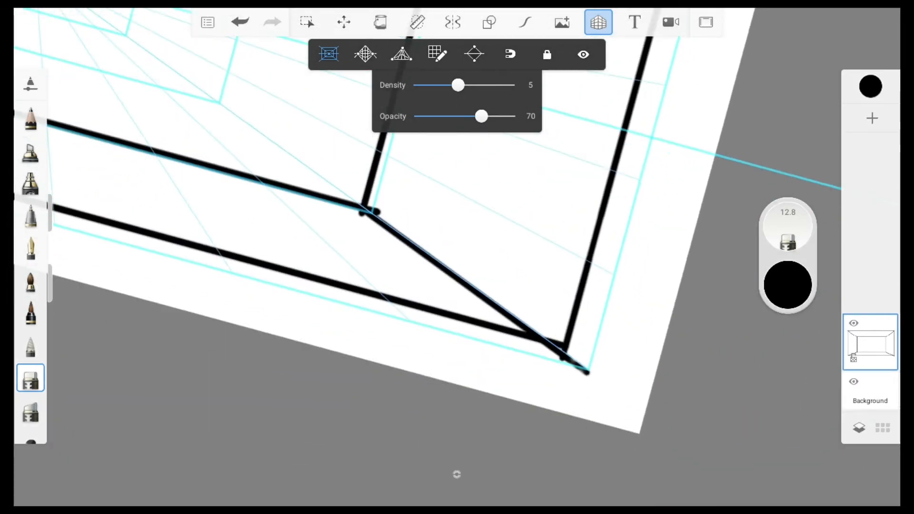
scroll(538, 362, up, 6)
scroll(604, 305, up, 1)
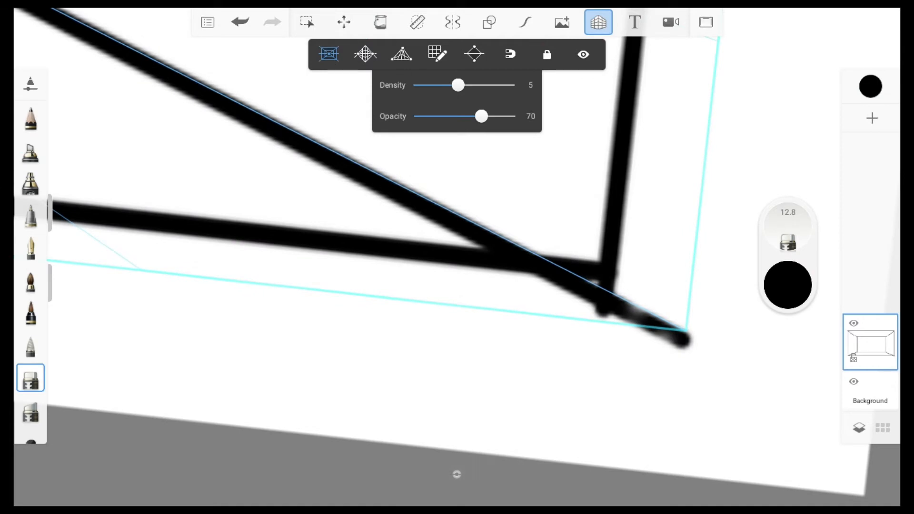
mouse_move(684, 342)
mouse_down()
mouse_move(578, 288)
mouse_move(604, 291)
mouse_move(561, 283)
mouse_up()
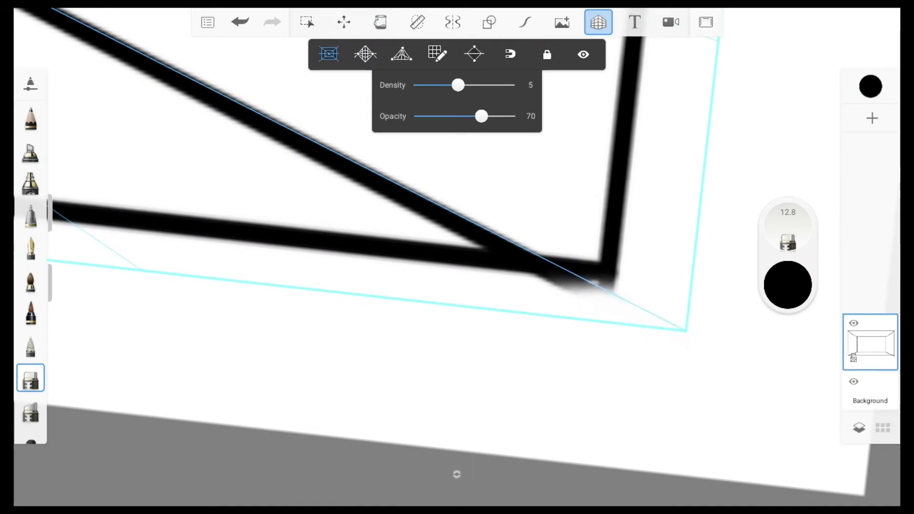
scroll(457, 214, down, 5)
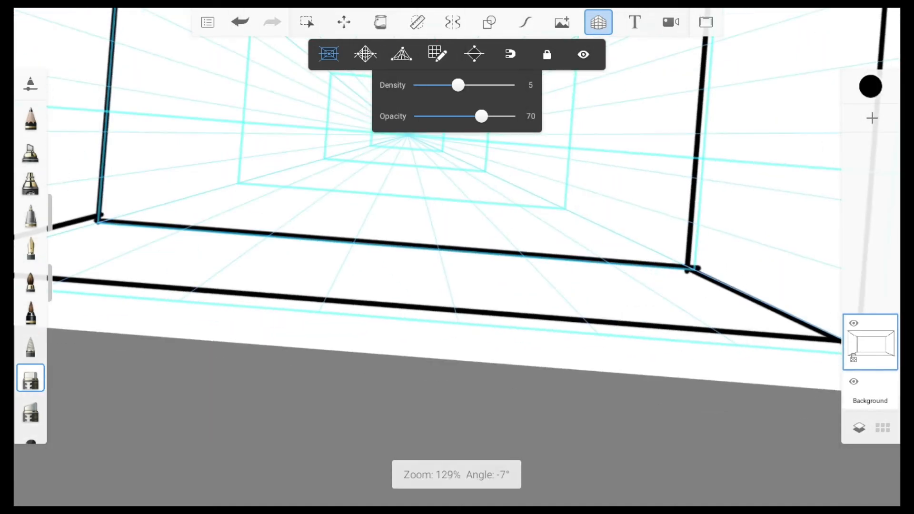
scroll(457, 257, down, 3)
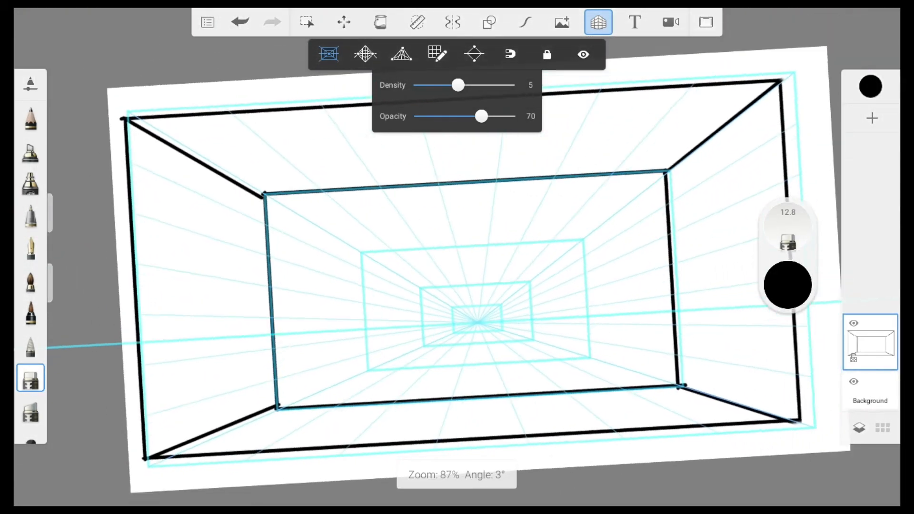
scroll(457, 257, up, 1)
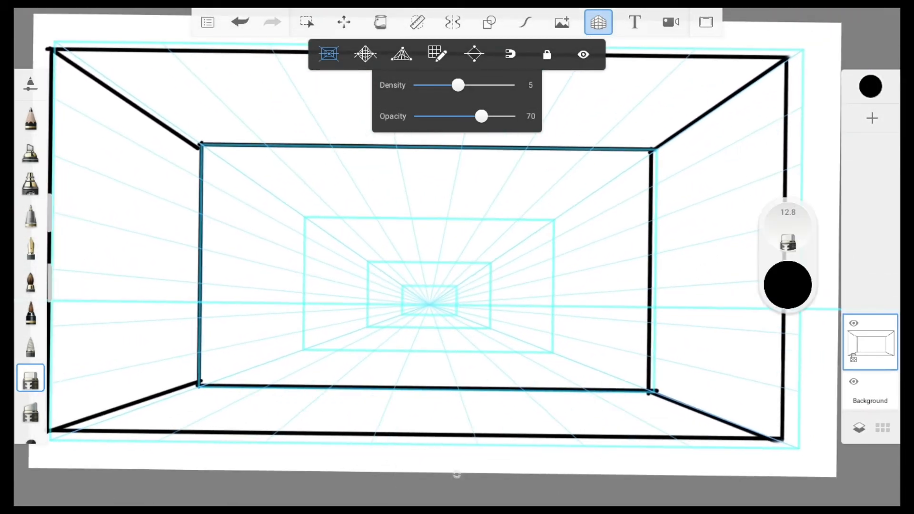
scroll(457, 257, down, 1)
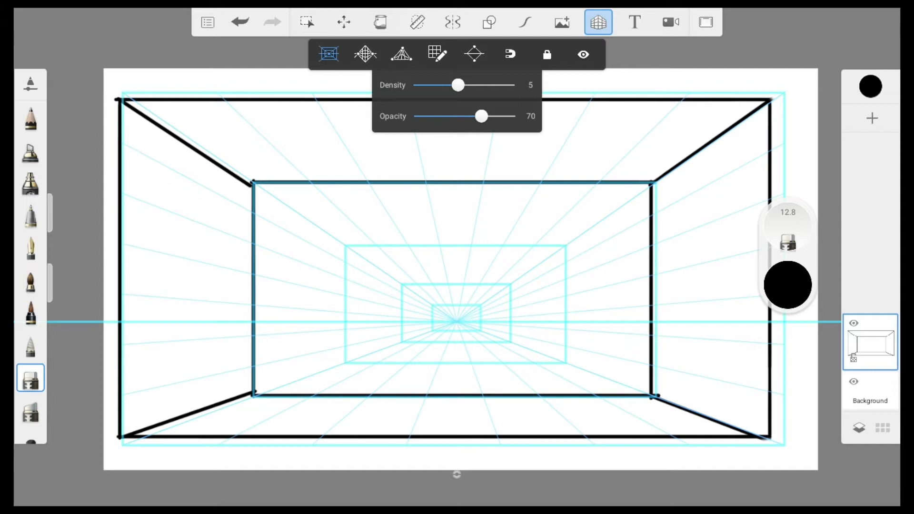
Fill the room's left and right walls with solid light green.
click(380, 23)
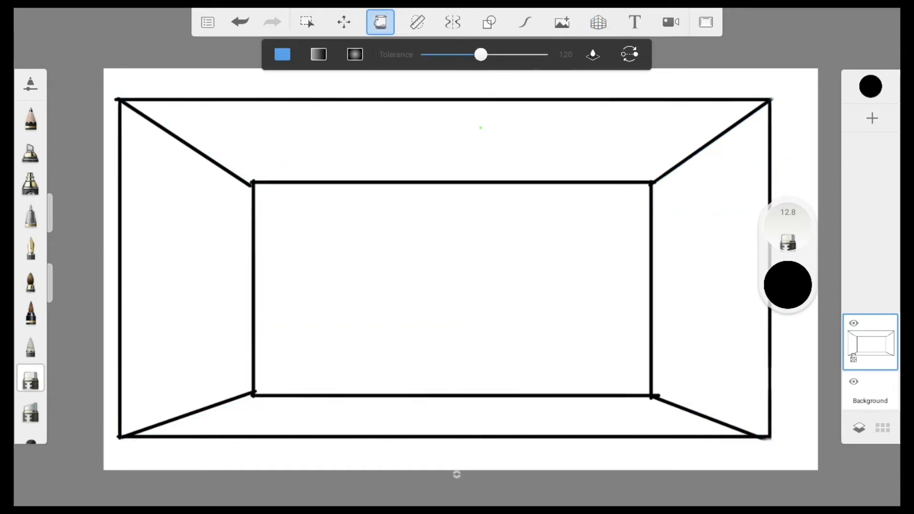
click(788, 285)
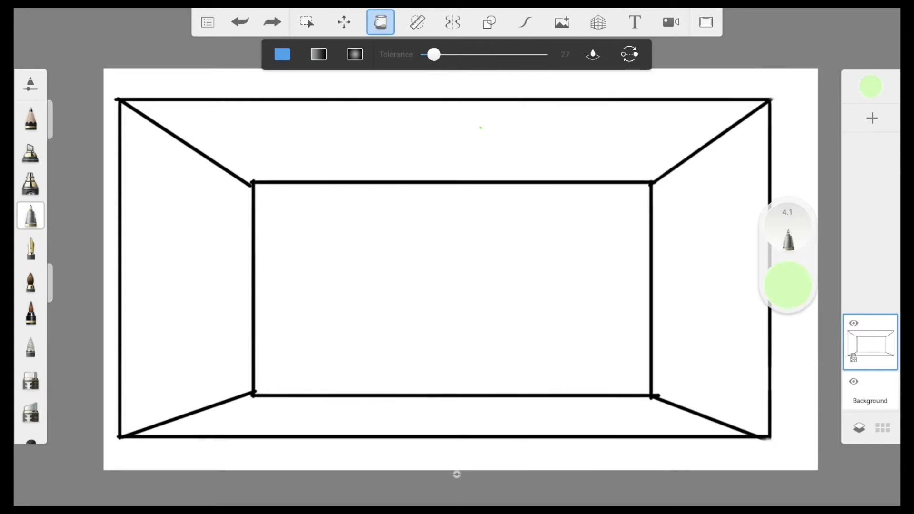
click(185, 267)
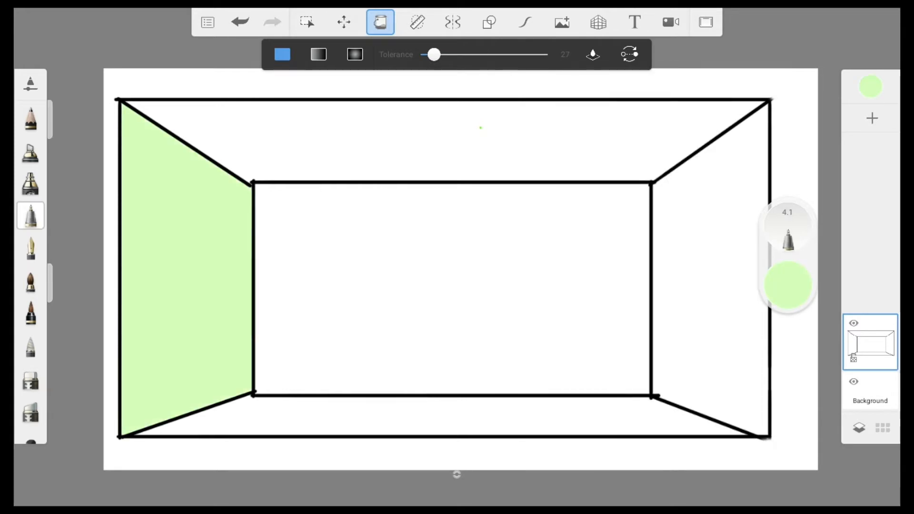
click(710, 266)
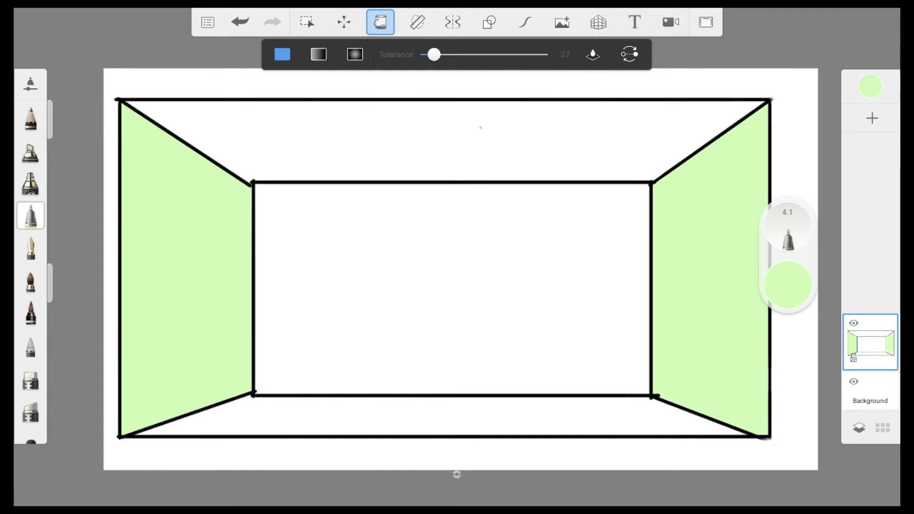
Fill the ceiling with pale yellow at hue 54, saturation 89 and lightness 79.
click(788, 285)
click(635, 205)
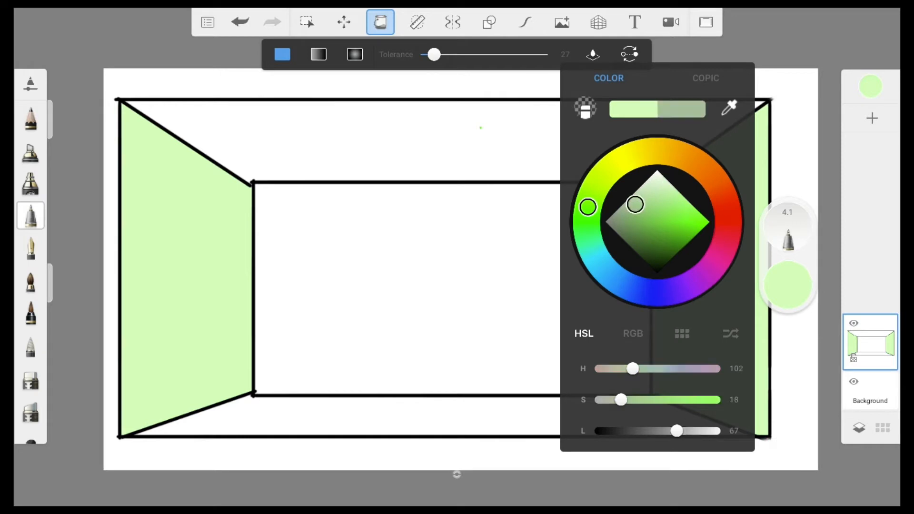
drag(635, 205, 636, 191)
drag(612, 167, 637, 154)
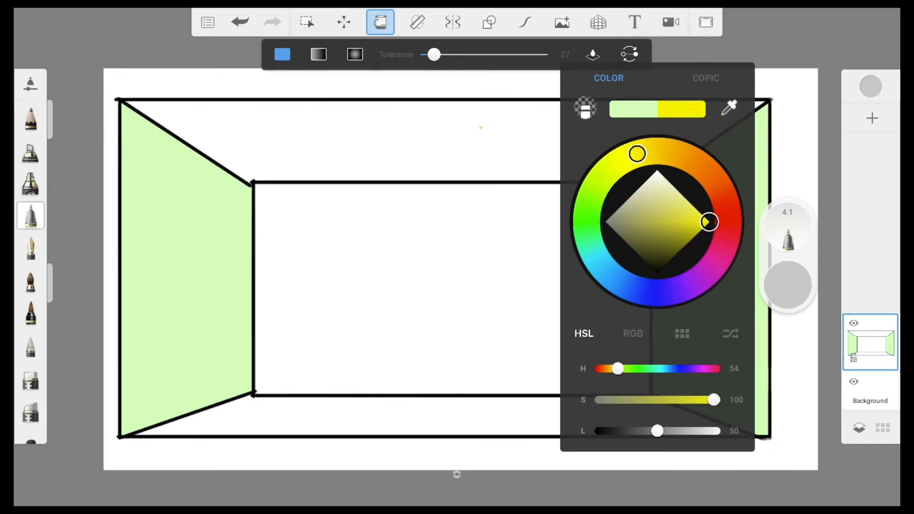
drag(673, 193, 677, 192)
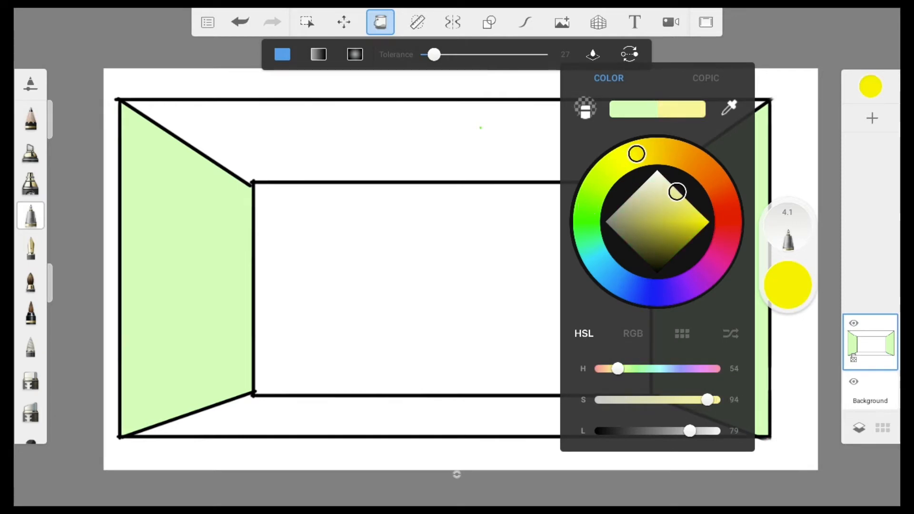
click(480, 127)
click(480, 127)
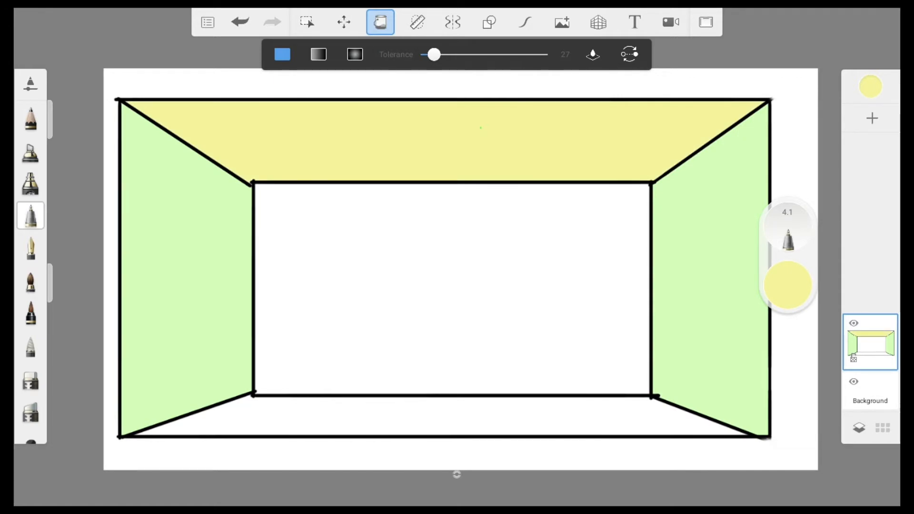
Fill the floor with very dark brown, undo it, and refill it with brown at hue 30, saturation 100 and lightness 31.
click(788, 285)
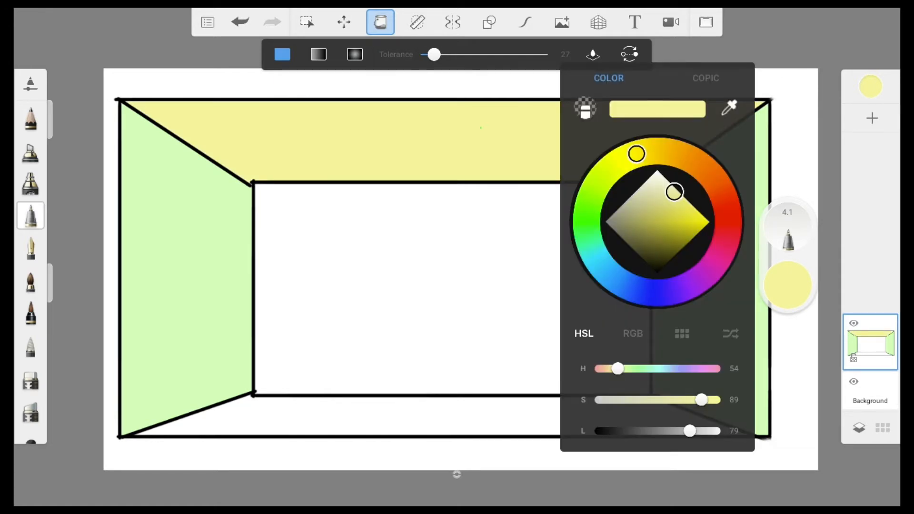
click(665, 235)
click(704, 168)
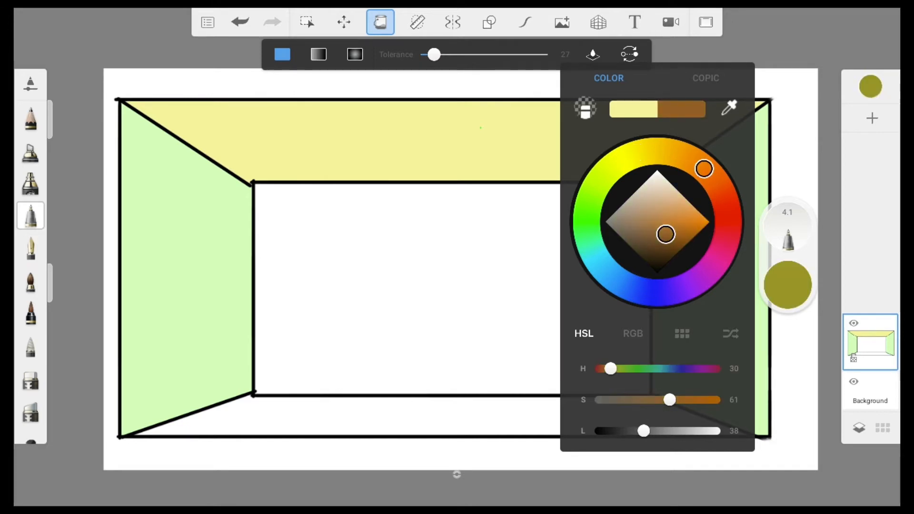
mouse_move(665, 234)
mouse_down()
mouse_move(681, 229)
mouse_move(686, 245)
mouse_move(669, 262)
mouse_up()
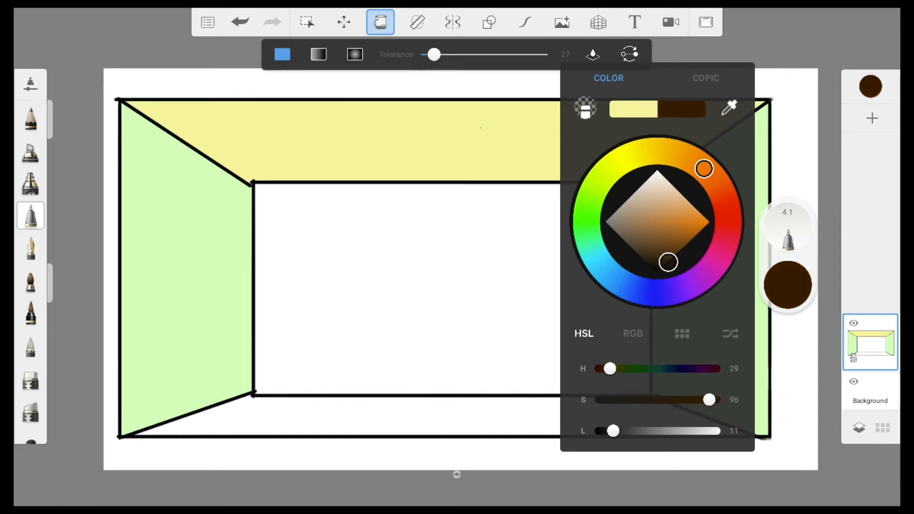
click(442, 416)
click(443, 417)
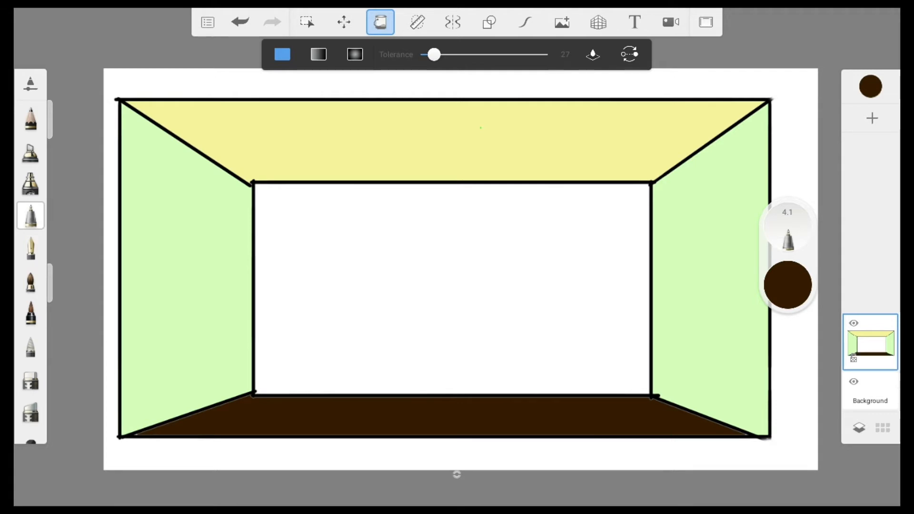
key(ctrl+z)
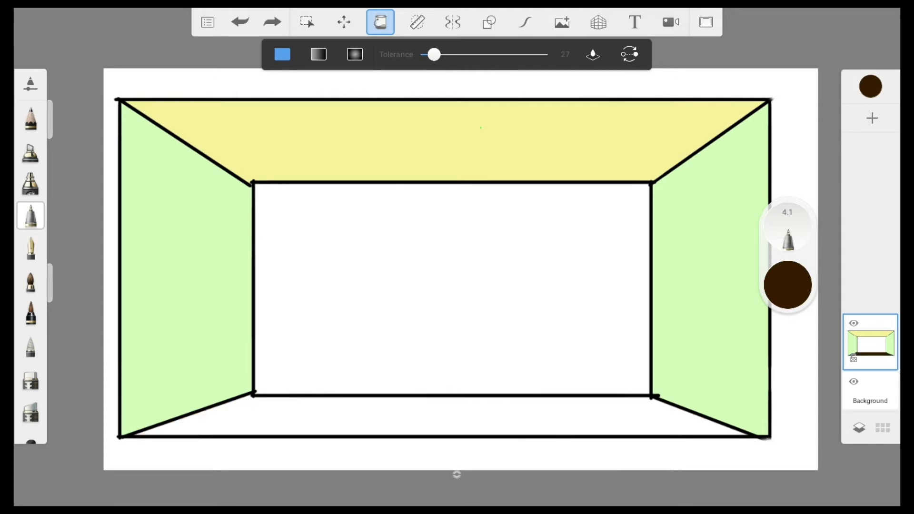
click(787, 285)
mouse_move(669, 262)
mouse_down()
mouse_move(681, 239)
mouse_move(690, 241)
mouse_up()
click(413, 415)
click(442, 415)
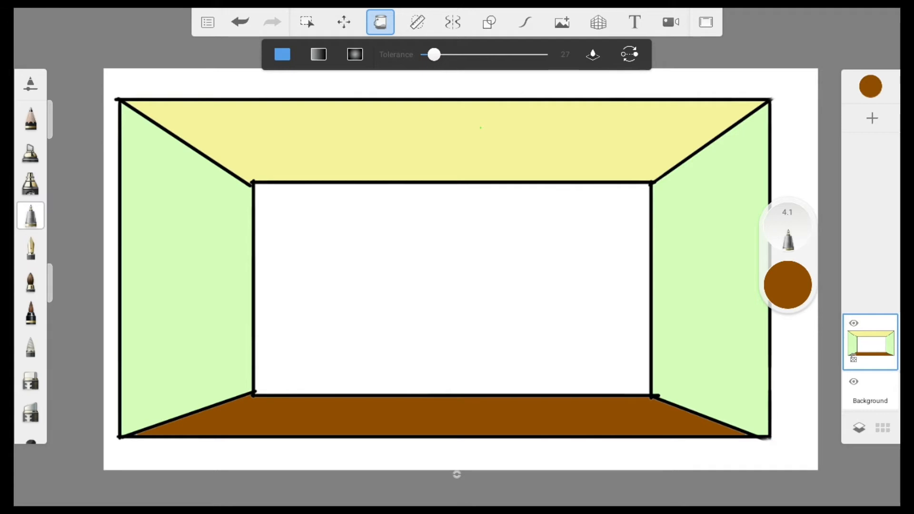
Sample the light green from the right wall and fill the back wall with it.
click(788, 284)
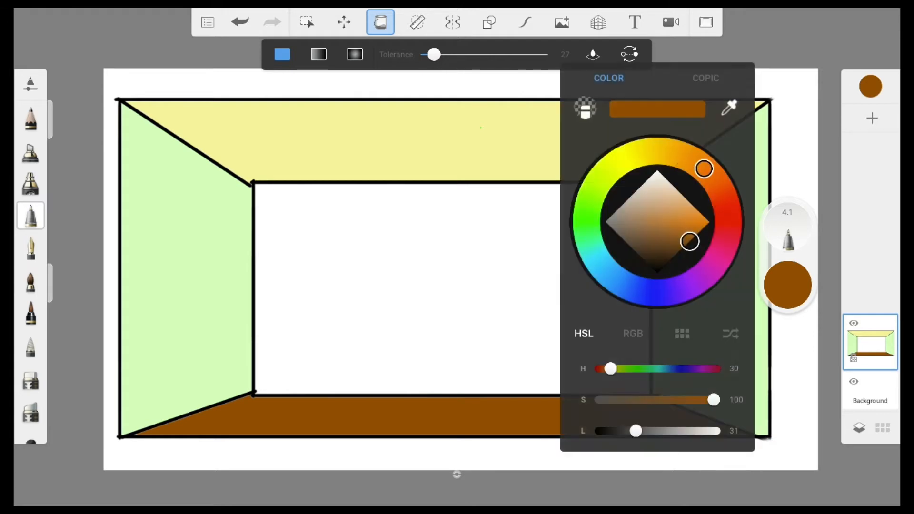
click(730, 107)
click(703, 230)
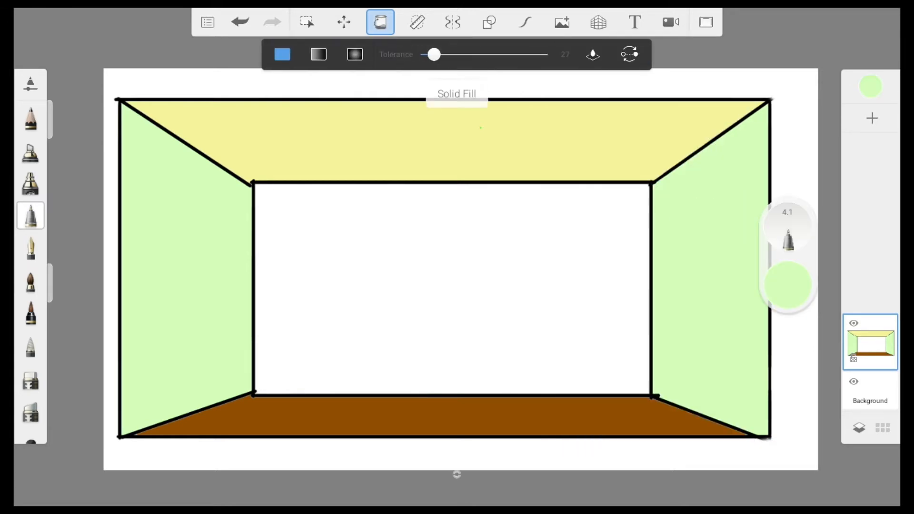
click(451, 288)
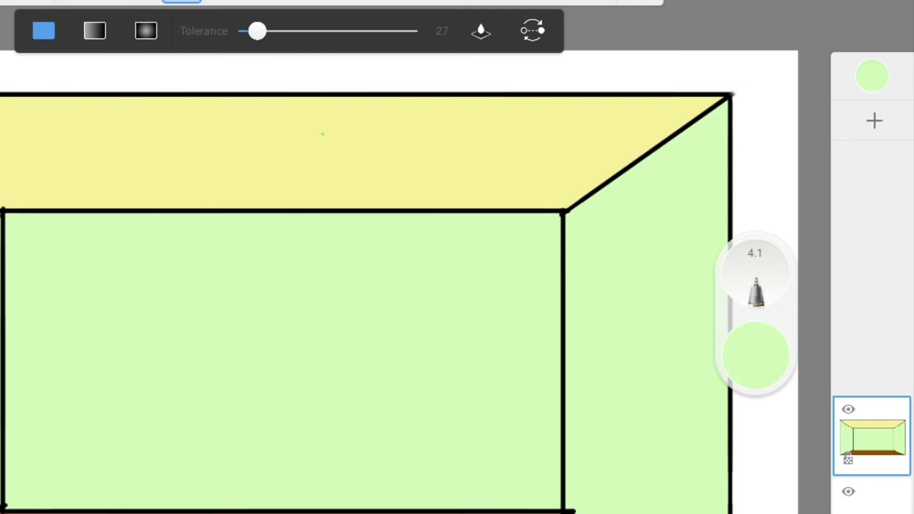
Add a new empty layer above the room drawing and make it the active layer.
click(874, 121)
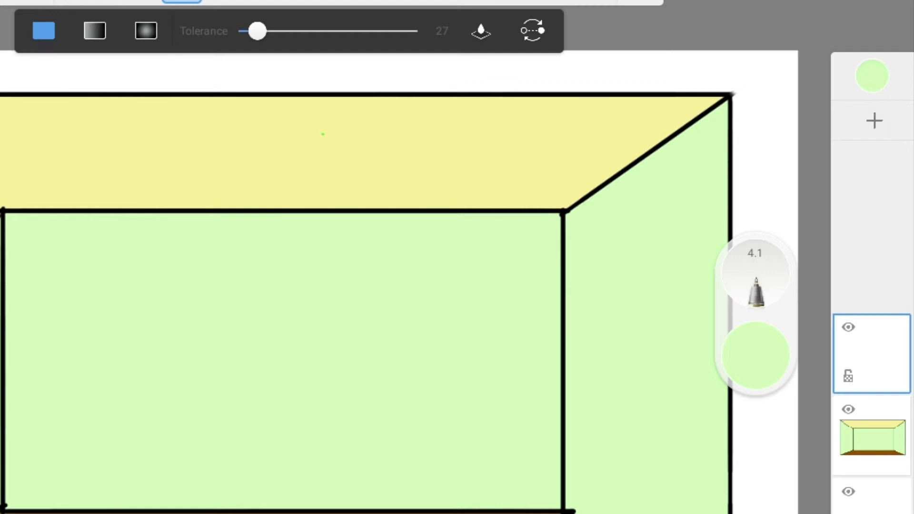
click(872, 437)
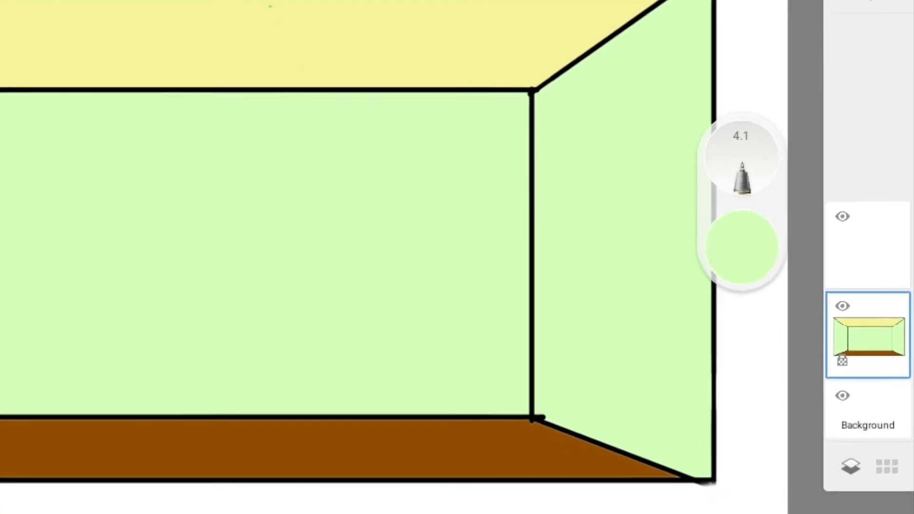
click(867, 238)
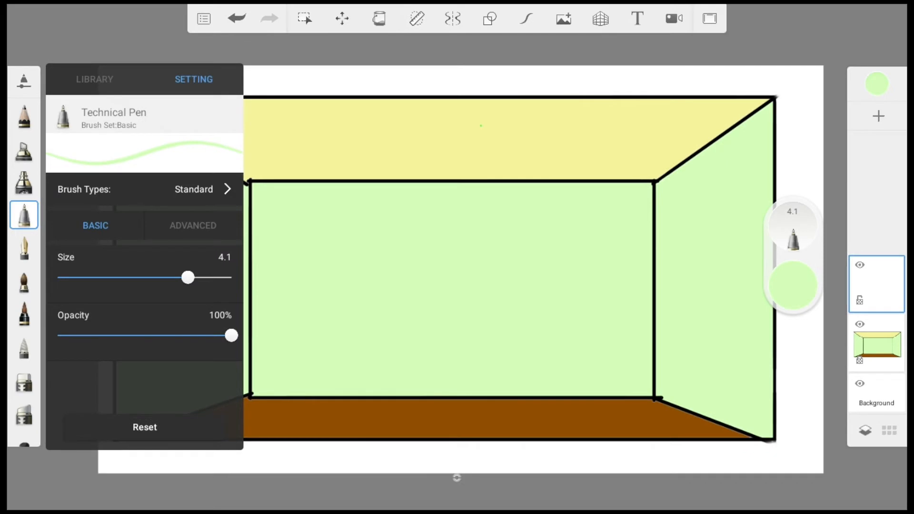
Set the Technical Pen's colour to black and turn on the one-point perspective guides.
click(793, 285)
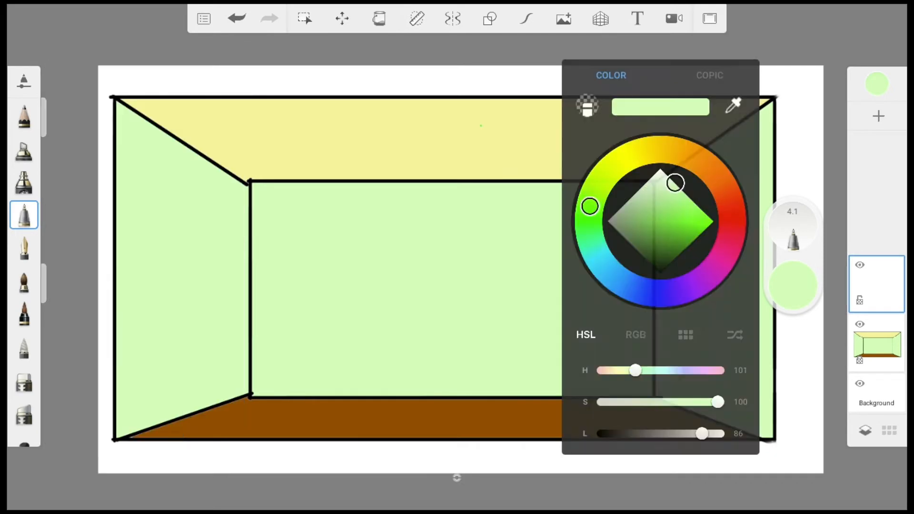
drag(675, 182, 659, 272)
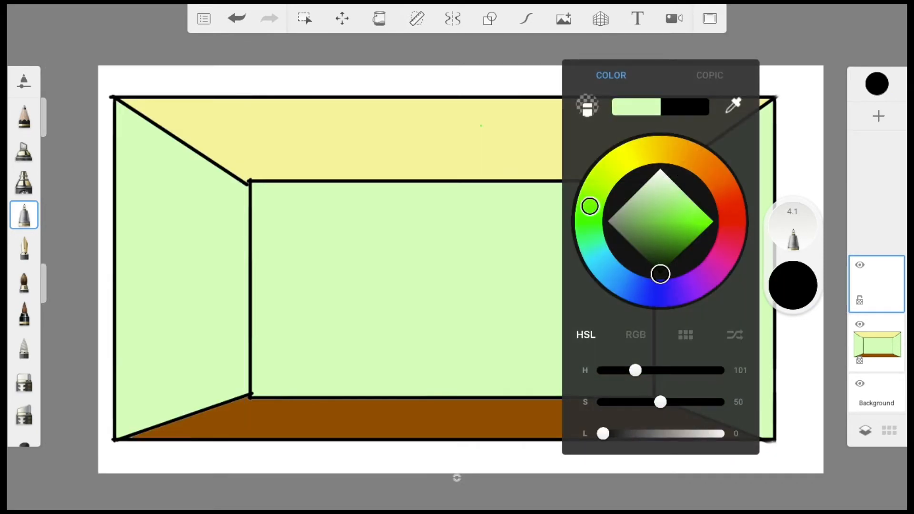
click(428, 295)
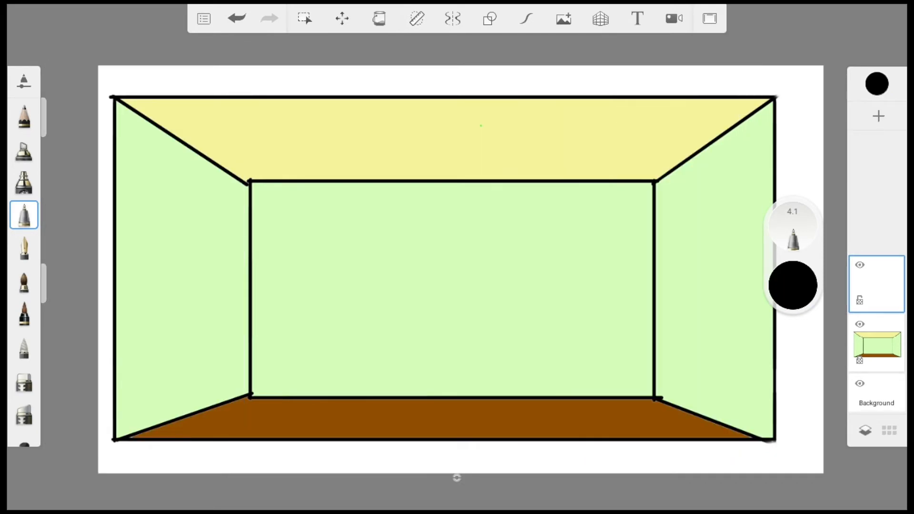
scroll(468, 394, up, 4)
click(601, 18)
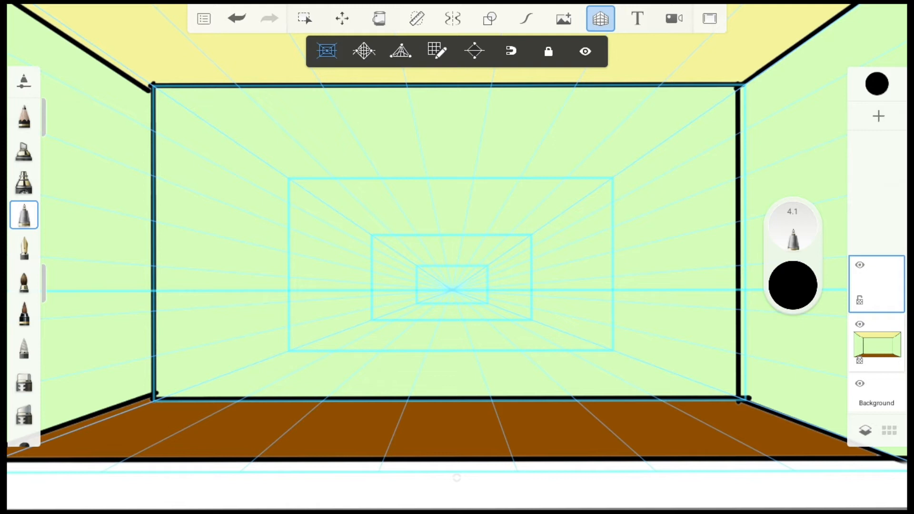
Draw the tabletop's four-sided outline in front of the back wall, with both side edges converging toward the vanishing point and redrawing the back edge once.
drag(224, 376, 659, 376)
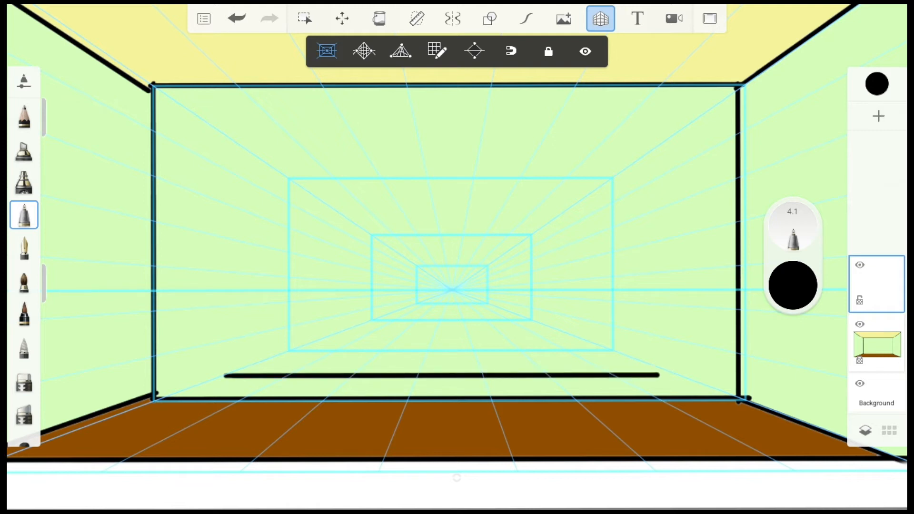
mouse_move(222, 374)
mouse_down()
mouse_move(371, 320)
mouse_move(533, 315)
mouse_up()
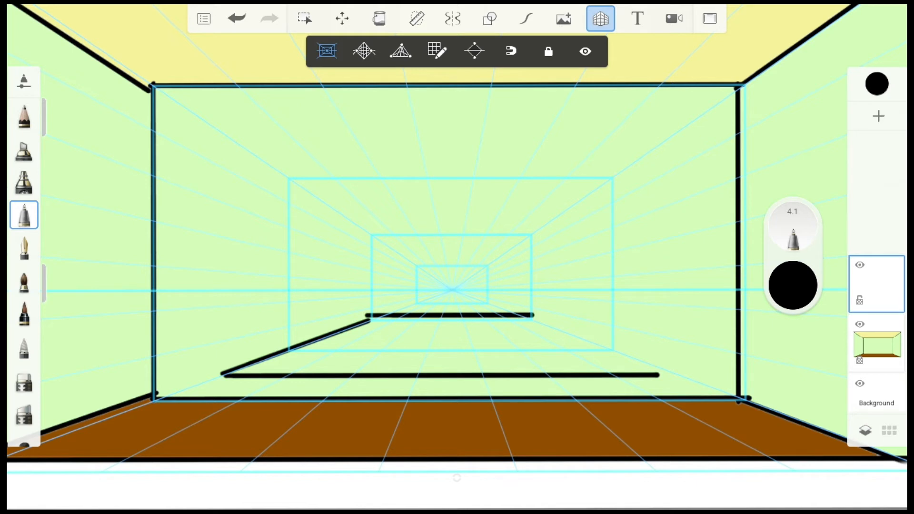
key(ctrl+z)
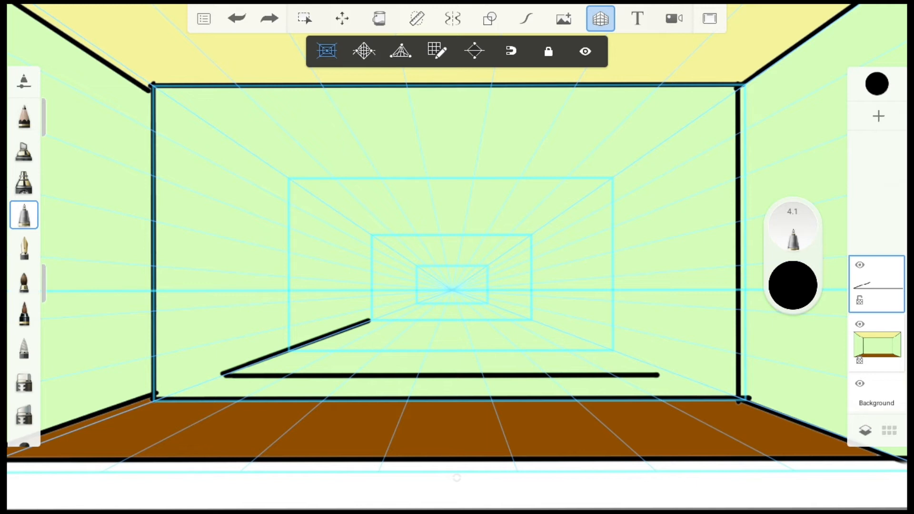
drag(371, 318, 532, 319)
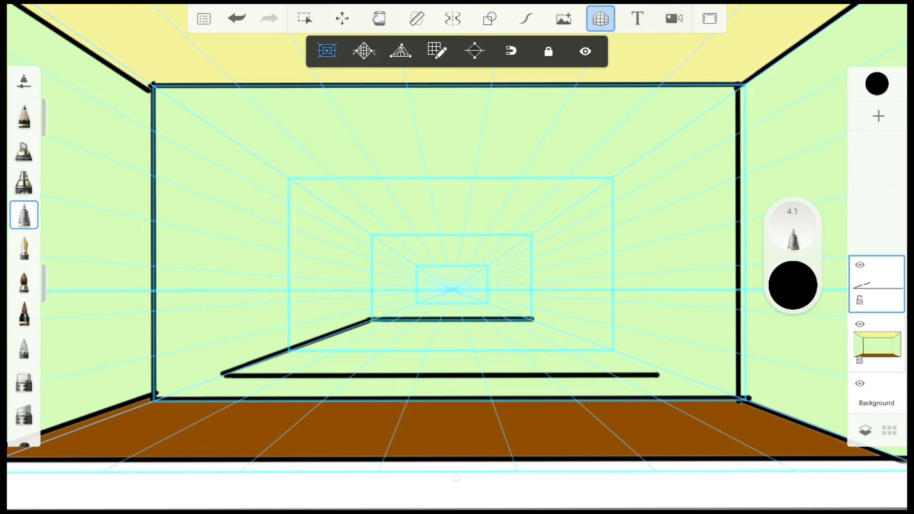
drag(656, 375, 526, 321)
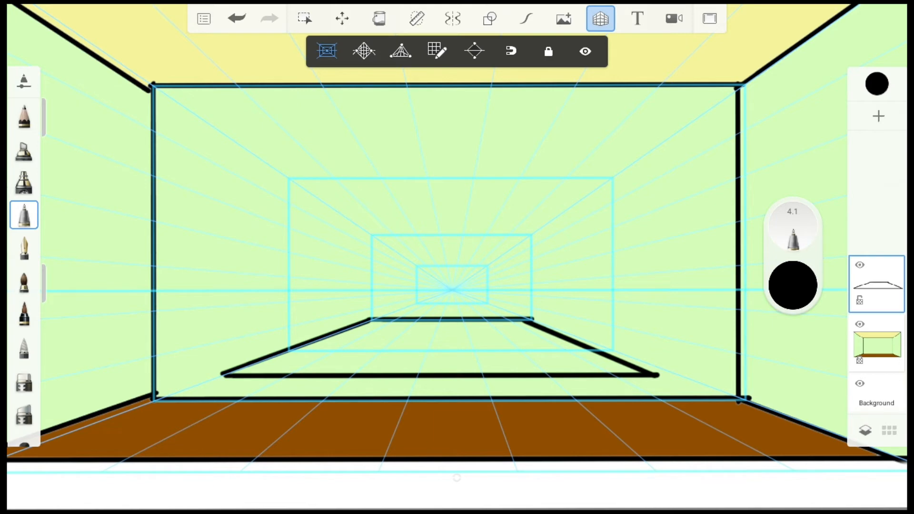
scroll(351, 381, up, 5)
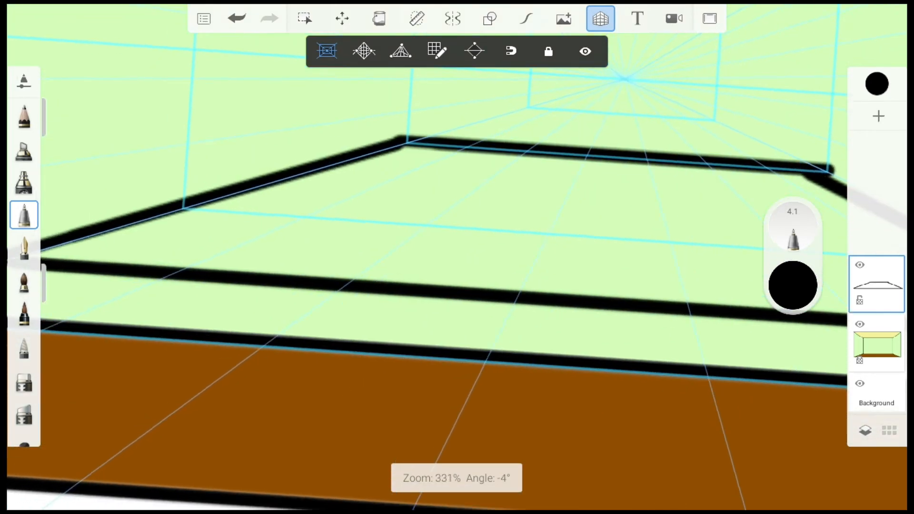
scroll(457, 285, down, 2)
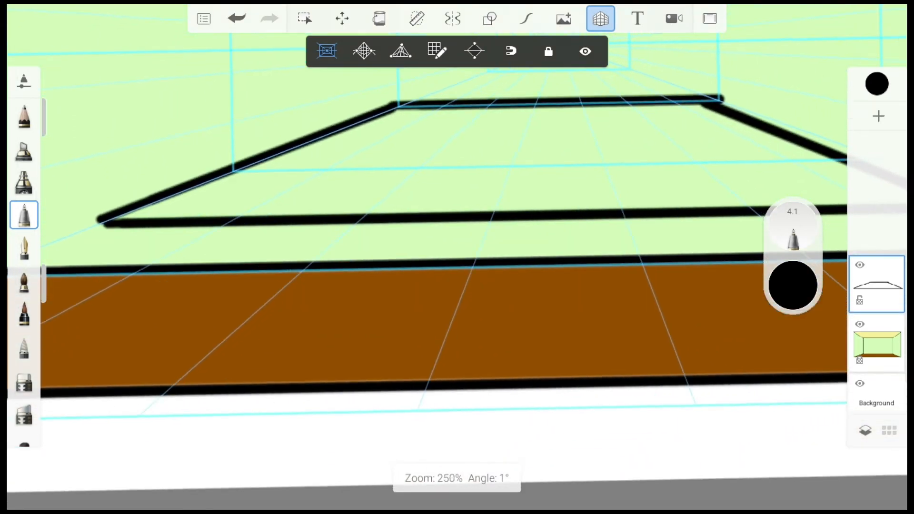
scroll(457, 285, down, 2)
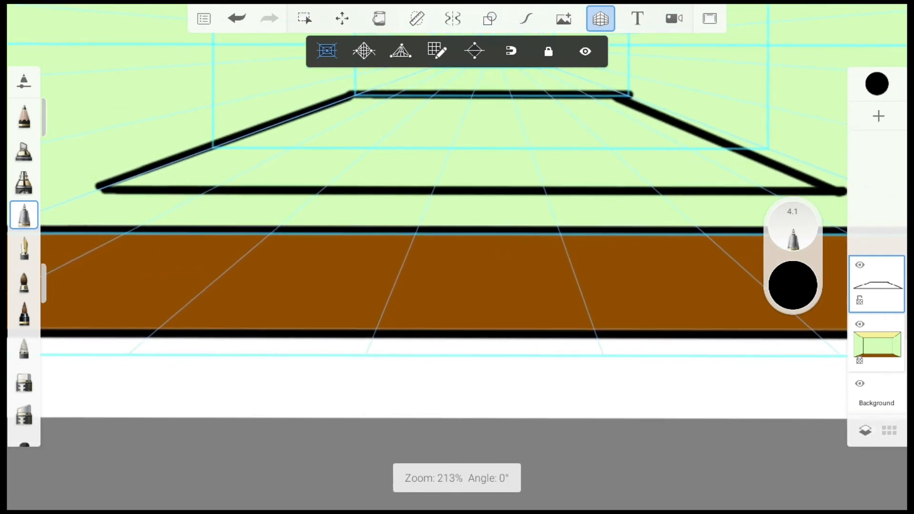
scroll(457, 286, up, 1)
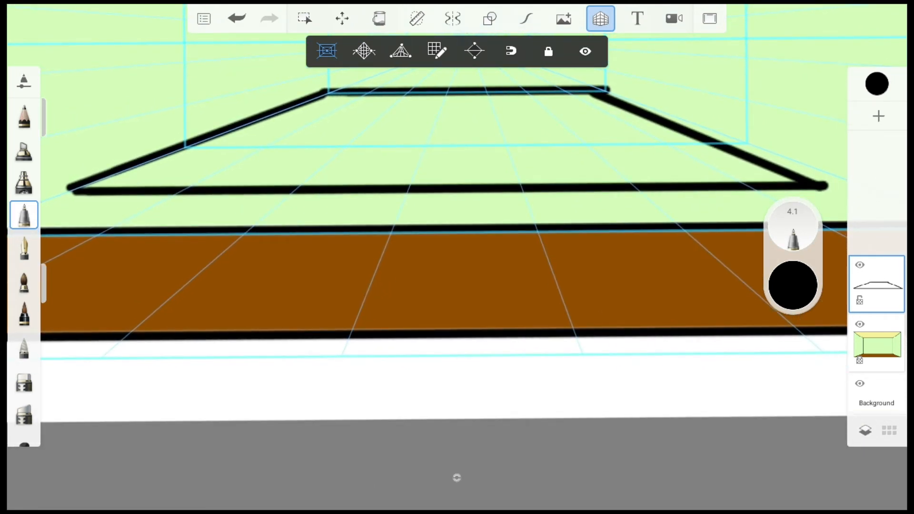
click(69, 214)
drag(69, 214, 67, 217)
click(66, 182)
key(ctrl+z)
key(ctrl+z)
key(ctrl+z)
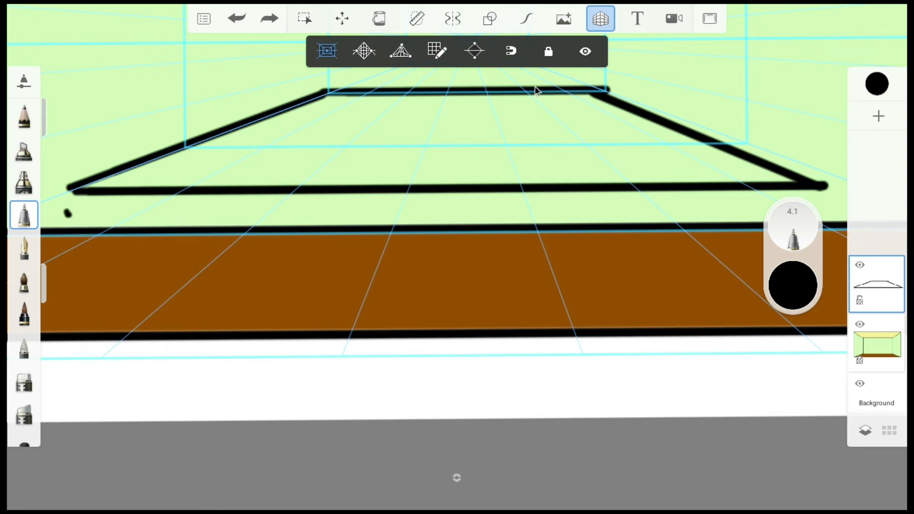
key(ctrl+z)
key(ctrl+z)
Draw the tabletop's front thickness with a short vertical edge at each front corner and a horizontal lower edge joining them.
scroll(457, 257, up, 10)
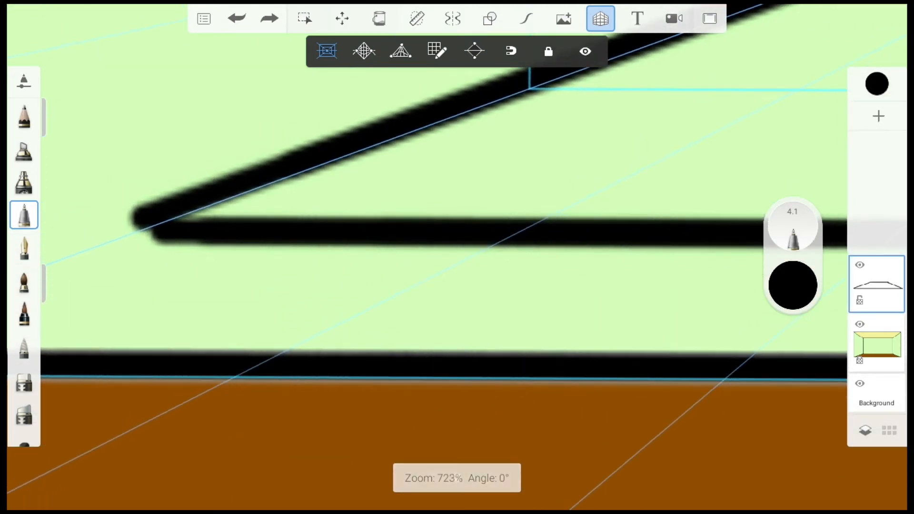
drag(143, 217, 143, 335)
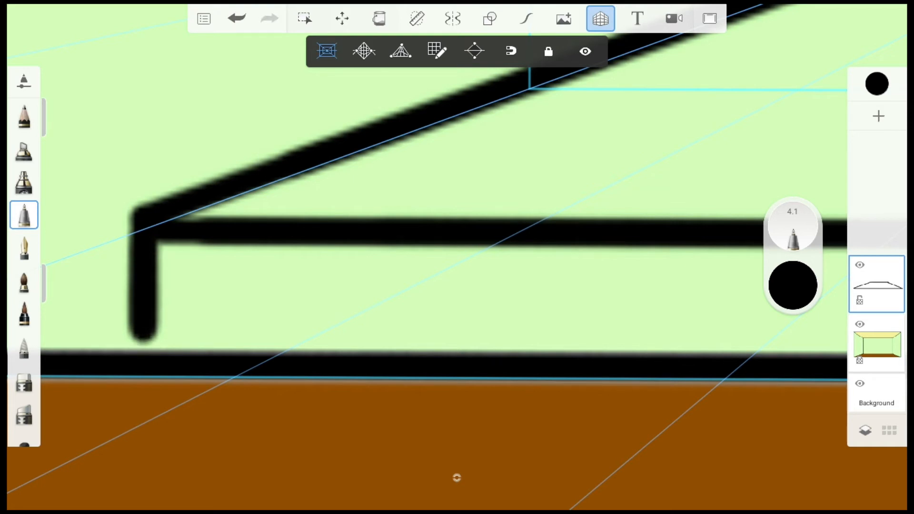
scroll(457, 258, down, 5)
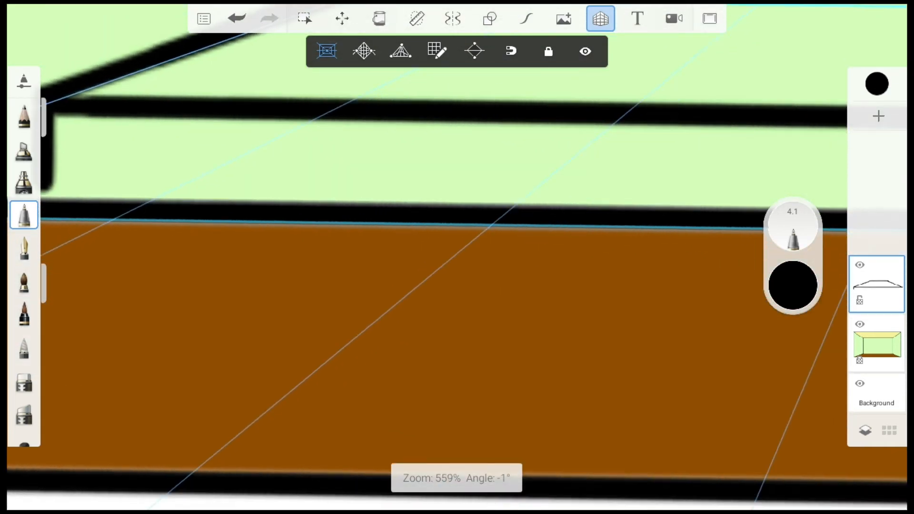
scroll(457, 257, down, 3)
scroll(457, 257, up, 1)
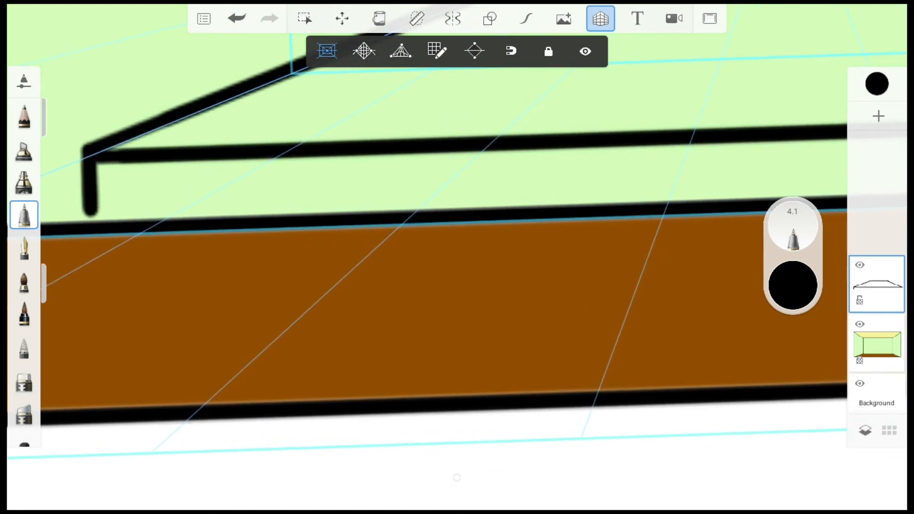
mouse_move(88, 210)
mouse_down()
mouse_move(806, 184)
mouse_move(465, 156)
mouse_move(284, 198)
mouse_move(218, 195)
mouse_move(809, 194)
mouse_up()
drag(798, 149, 798, 193)
scroll(456, 257, down, 5)
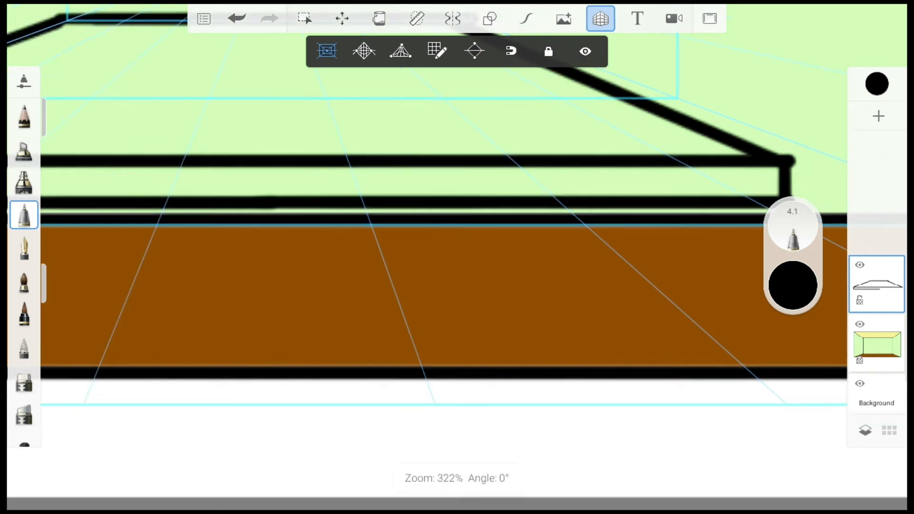
scroll(457, 257, down, 1)
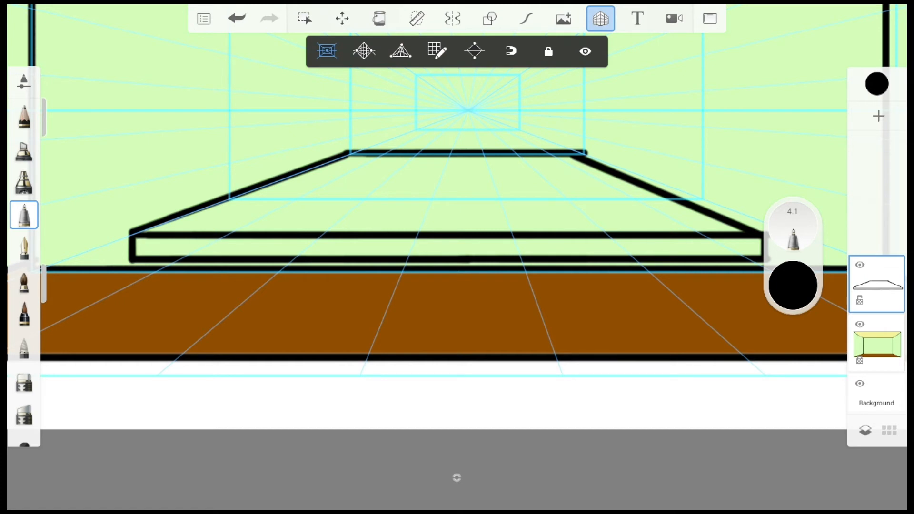
Draw the table's left front leg down to the floor, with a narrow rectangular front face and an inner side face receding in perspective.
scroll(457, 257, up, 5)
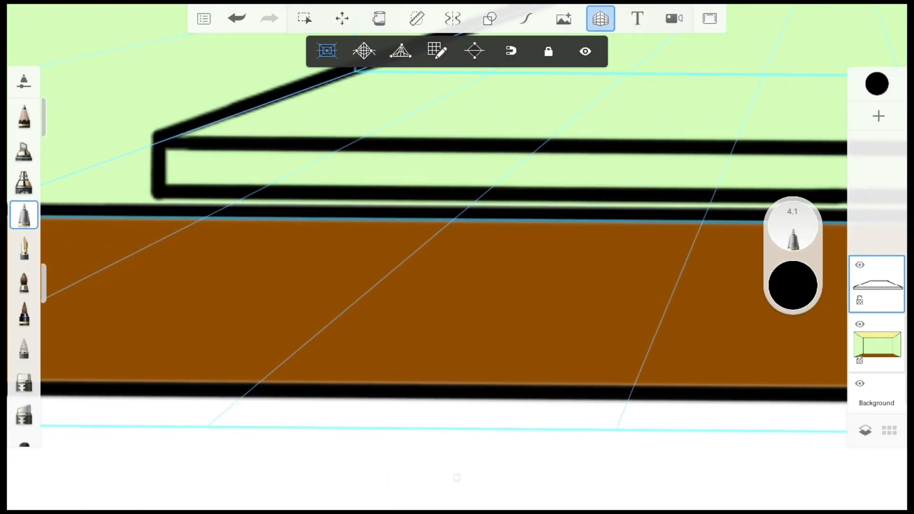
mouse_move(208, 198)
mouse_down()
mouse_move(208, 367)
mouse_move(248, 365)
mouse_move(242, 198)
mouse_up()
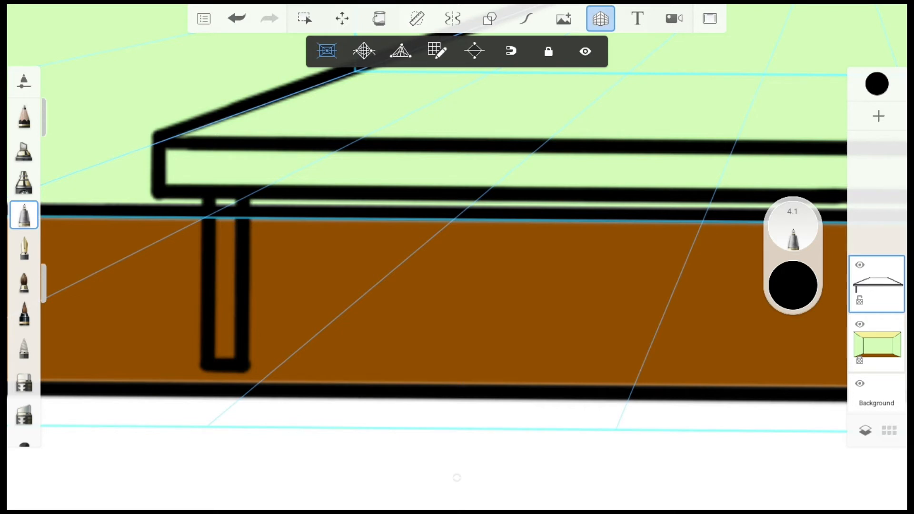
mouse_move(245, 369)
mouse_down()
mouse_move(276, 342)
mouse_move(271, 199)
mouse_up()
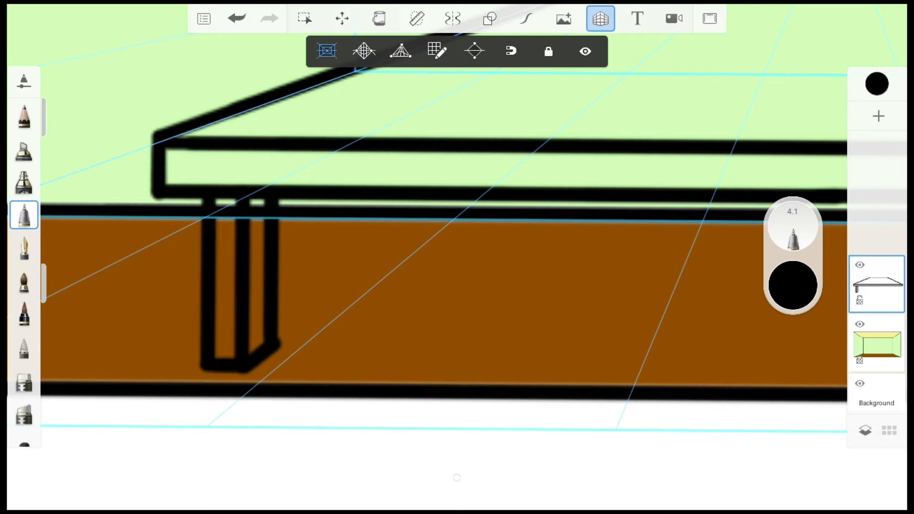
Draw the table's right front leg to match the left one, with a rectangular front face and a receding inner side face.
scroll(457, 257, down, 5)
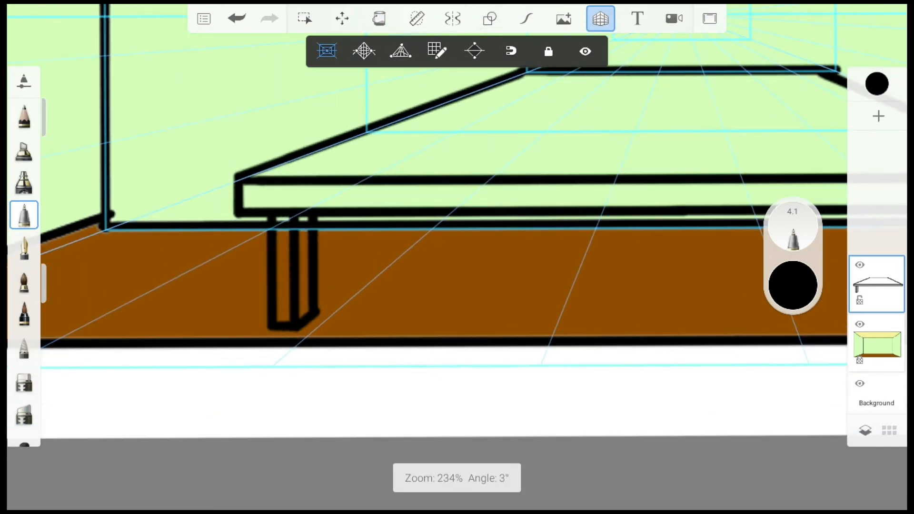
scroll(457, 257, up, 5)
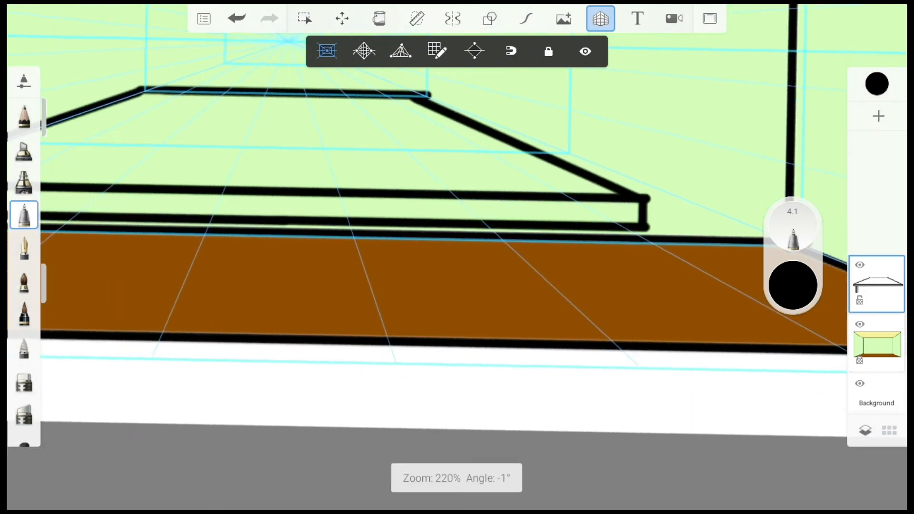
scroll(457, 257, up, 3)
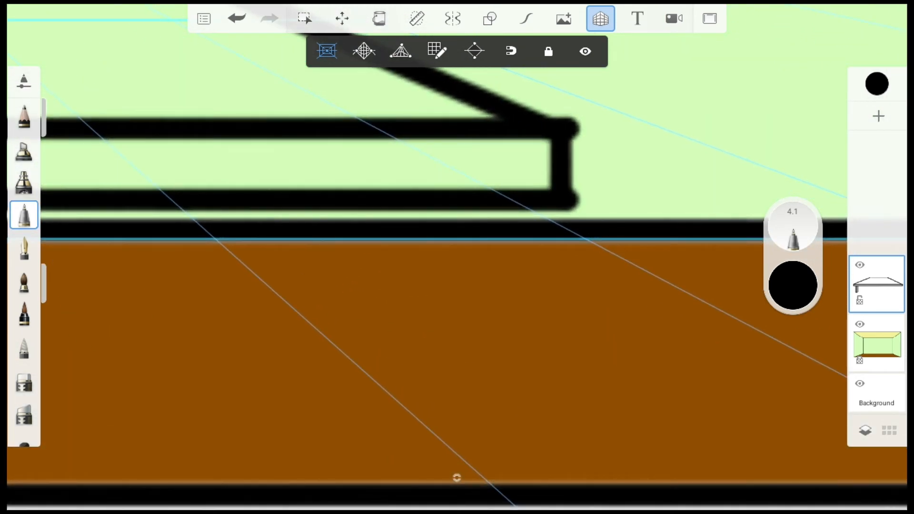
drag(506, 212, 506, 433)
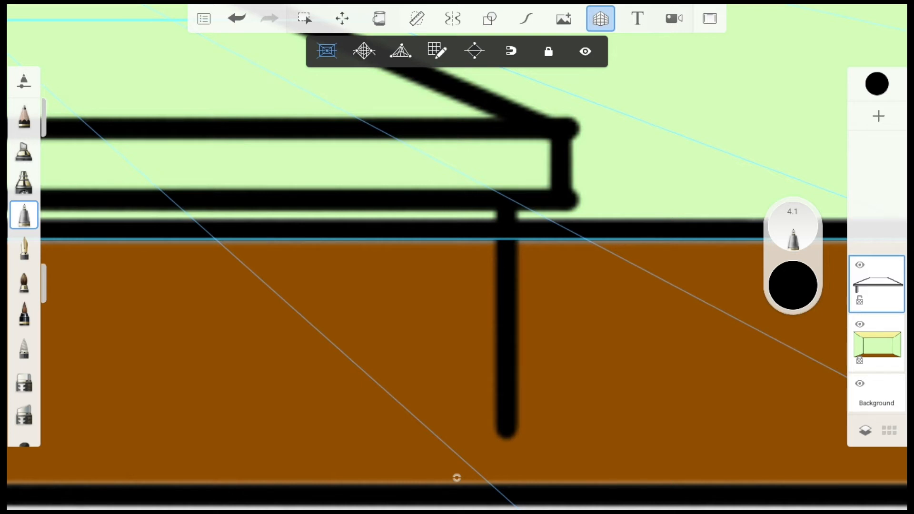
scroll(457, 257, down, 10)
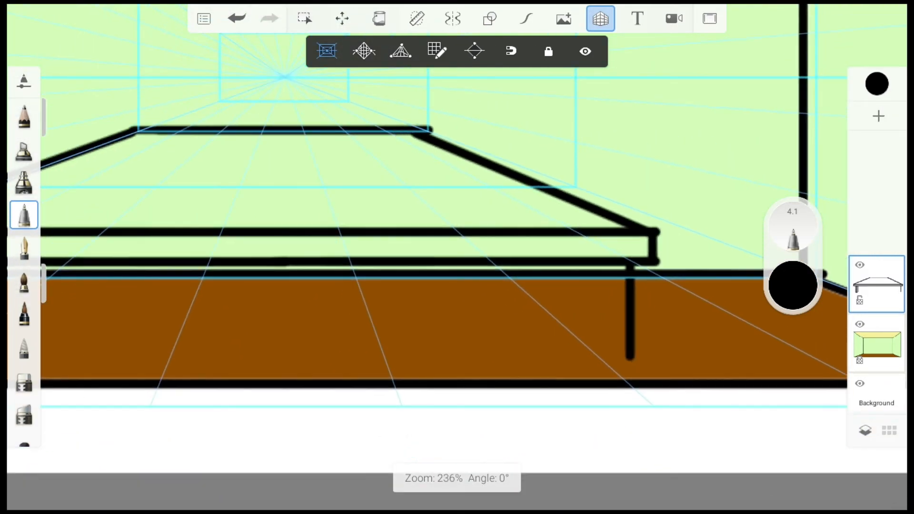
scroll(714, 219, up, 2)
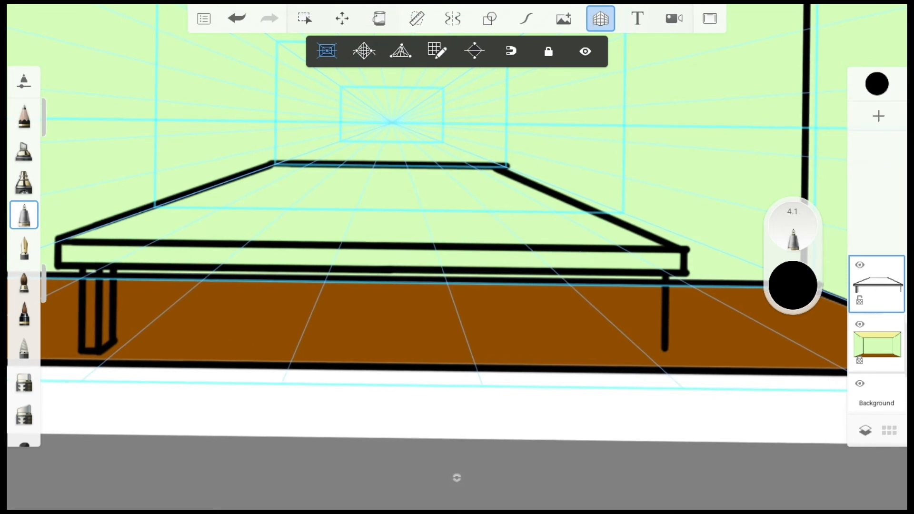
click(663, 355)
scroll(661, 386, up, 4)
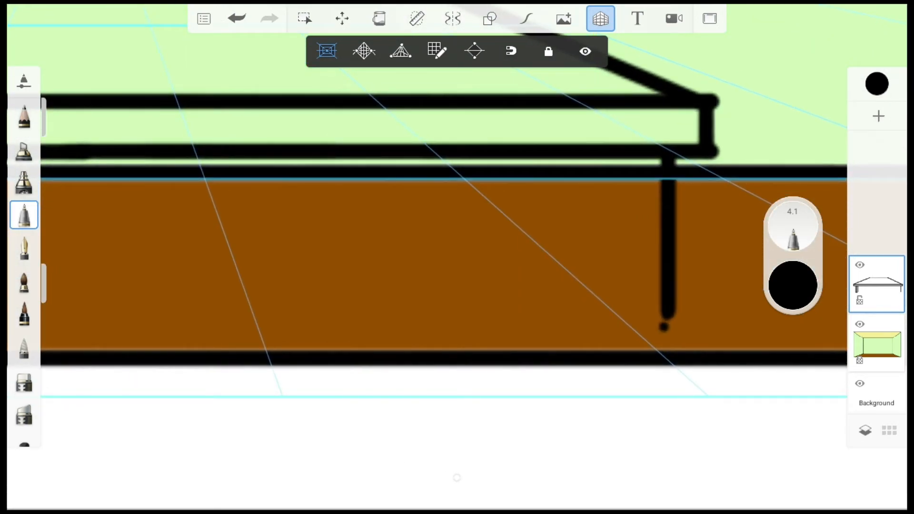
mouse_move(667, 312)
mouse_down()
mouse_move(667, 335)
mouse_move(625, 333)
mouse_move(627, 159)
mouse_up()
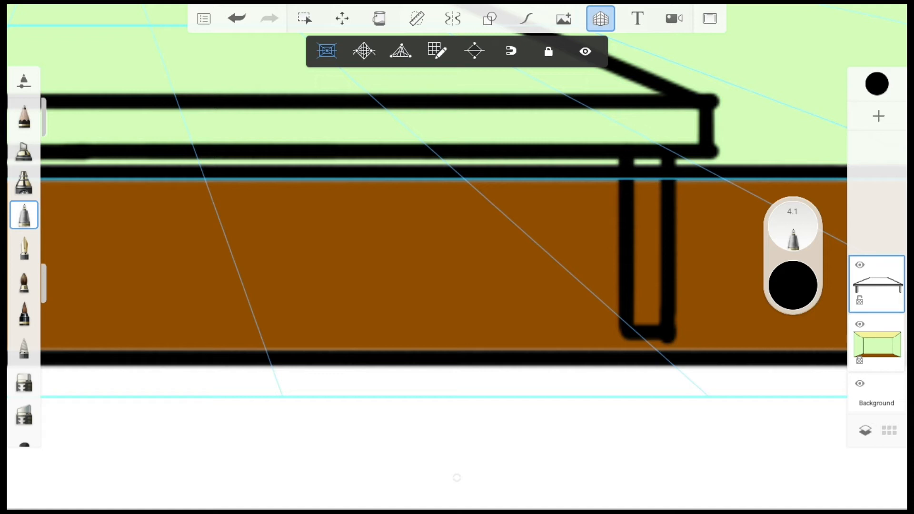
mouse_move(592, 309)
mouse_down()
mouse_move(619, 331)
mouse_move(593, 236)
mouse_move(593, 158)
mouse_up()
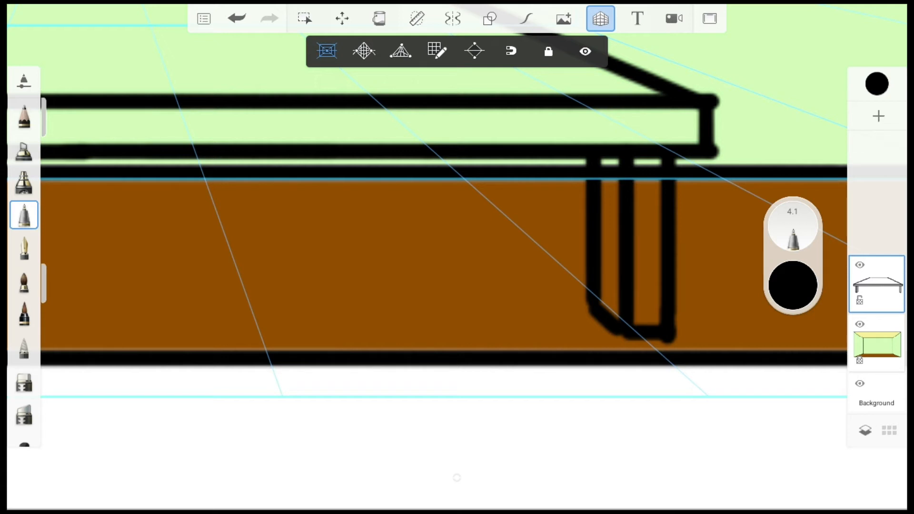
scroll(457, 257, down, 5)
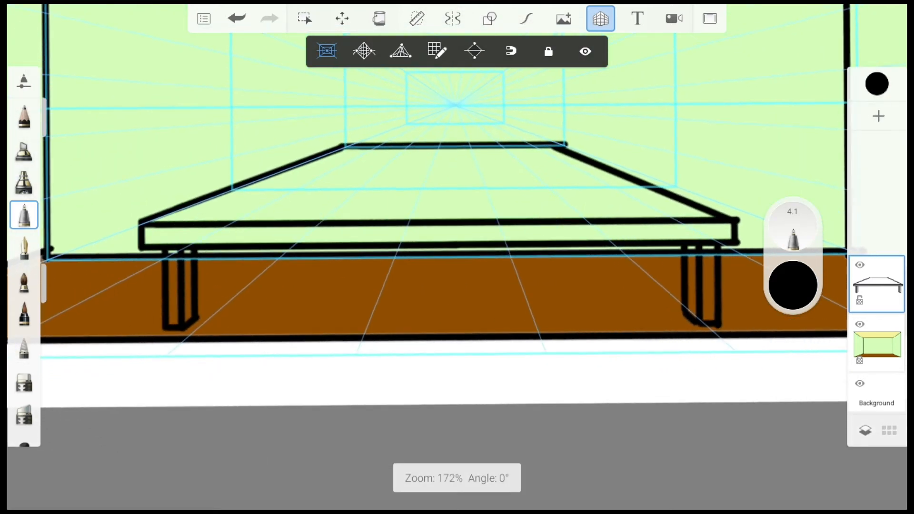
Switch to the solid Flood Fill and set its colour to light orange at hue 41, saturation 100 and lightness 69.
scroll(457, 257, up, 1)
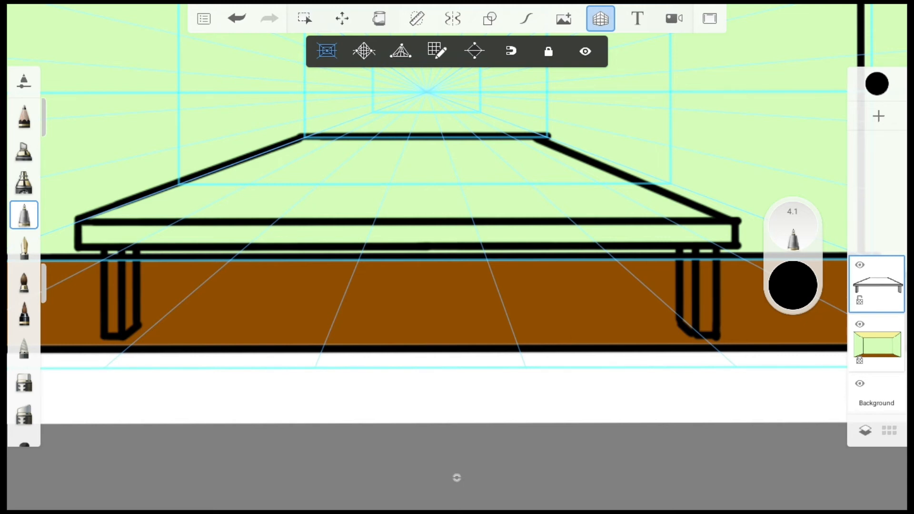
scroll(457, 257, down, 5)
scroll(457, 257, up, 1)
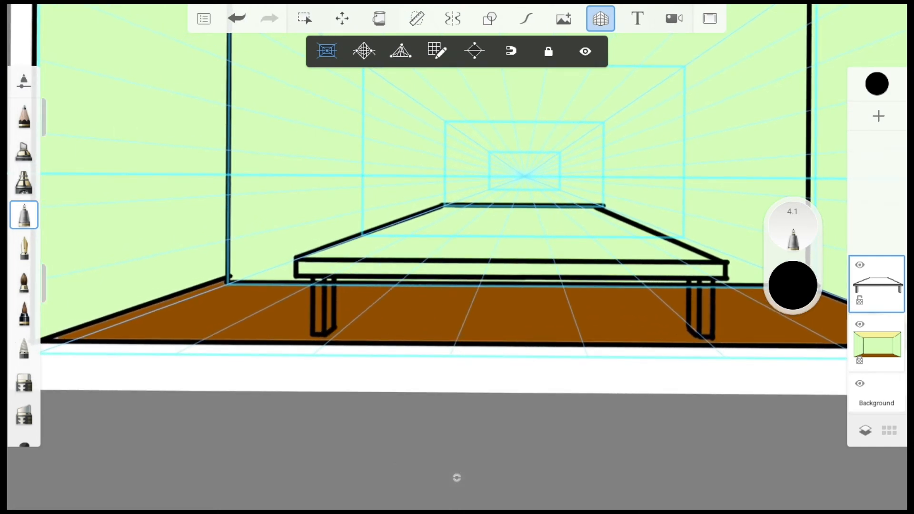
click(877, 84)
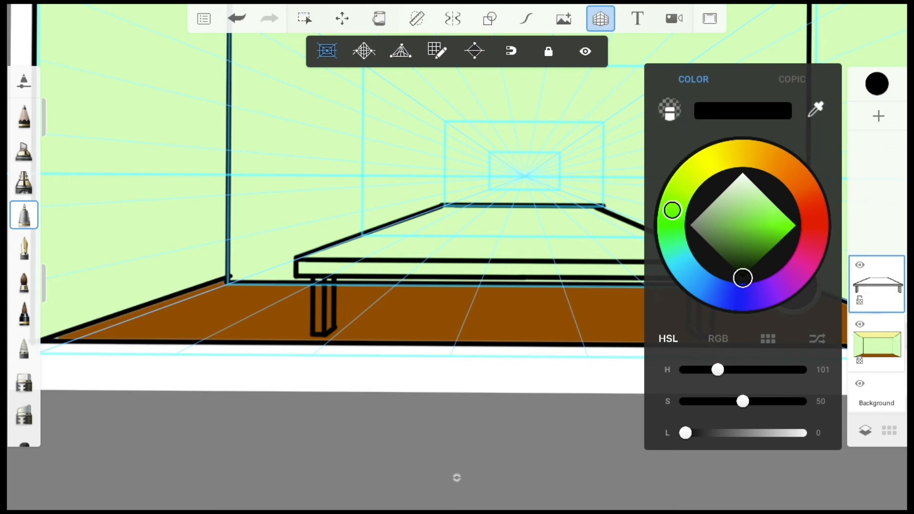
click(380, 19)
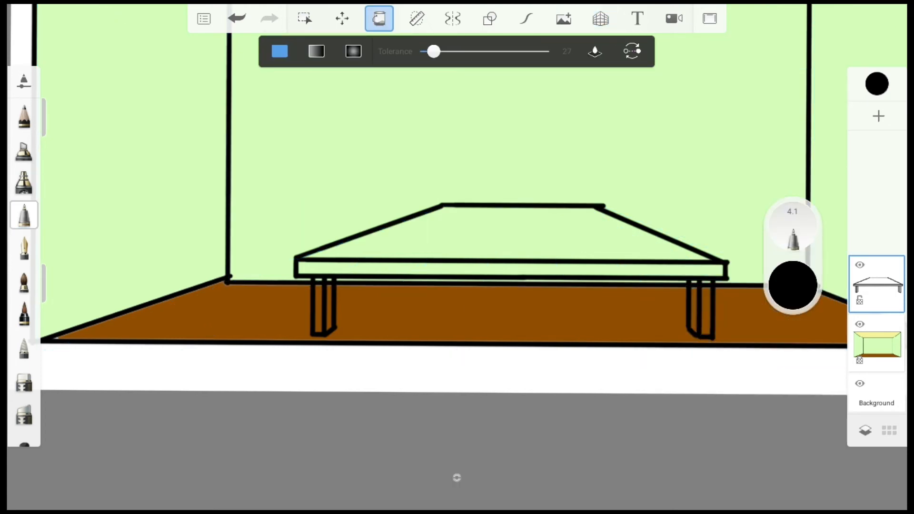
click(876, 84)
drag(781, 165, 760, 156)
click(760, 203)
mouse_move(760, 203)
mouse_down()
mouse_move(762, 192)
mouse_move(775, 206)
mouse_up()
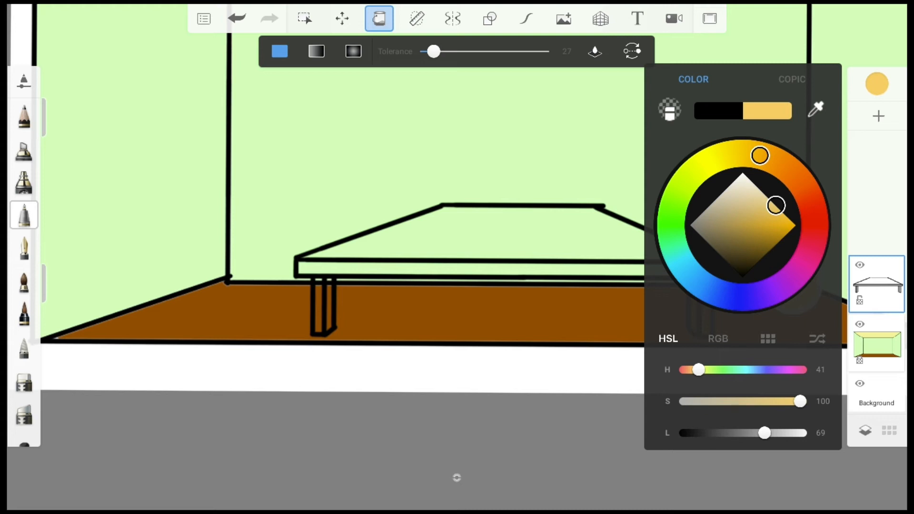
click(709, 19)
click(709, 18)
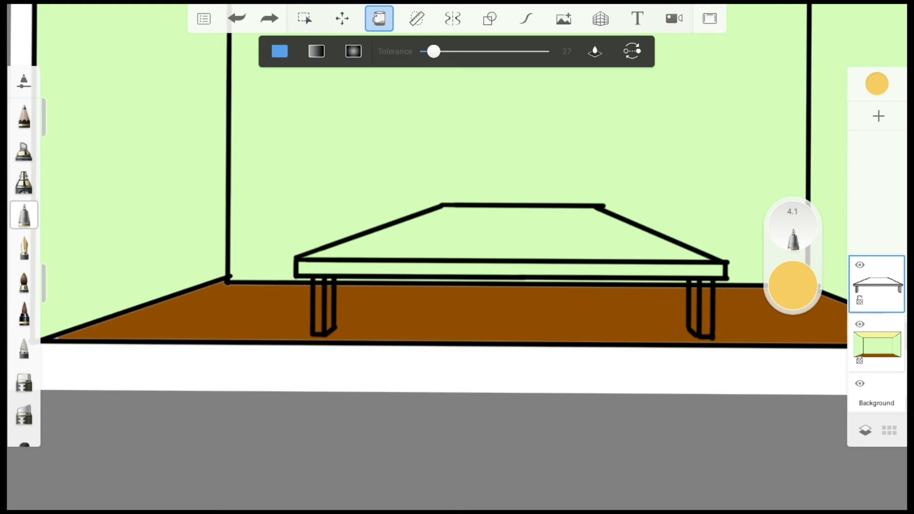
Fill the table's top surface and its front thickness with the light orange.
click(513, 234)
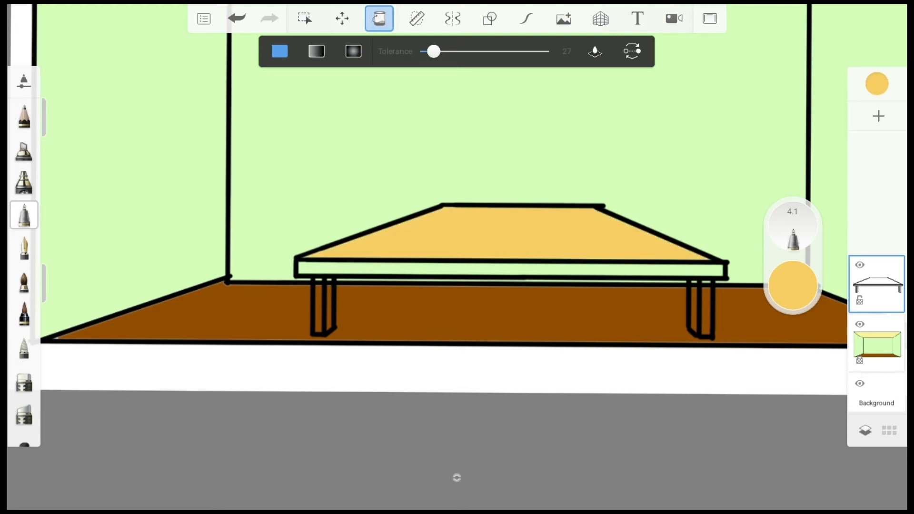
scroll(451, 283, up, 5)
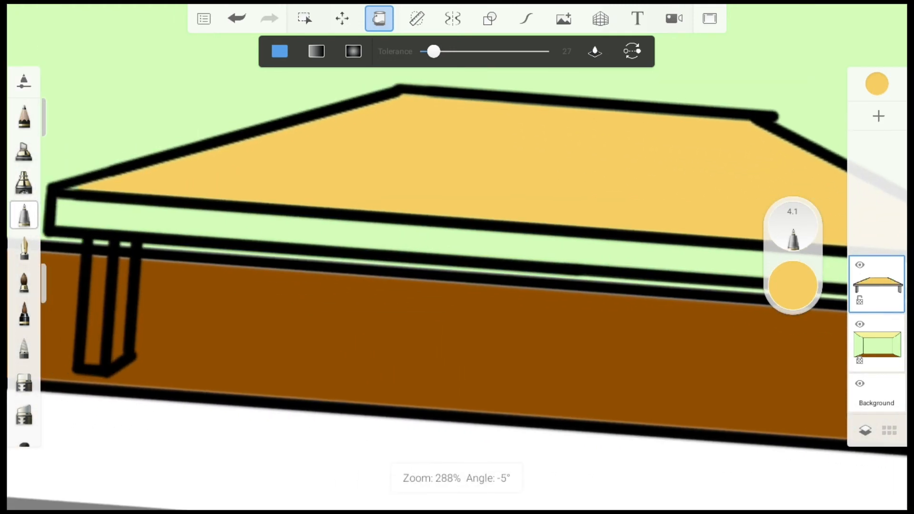
click(442, 252)
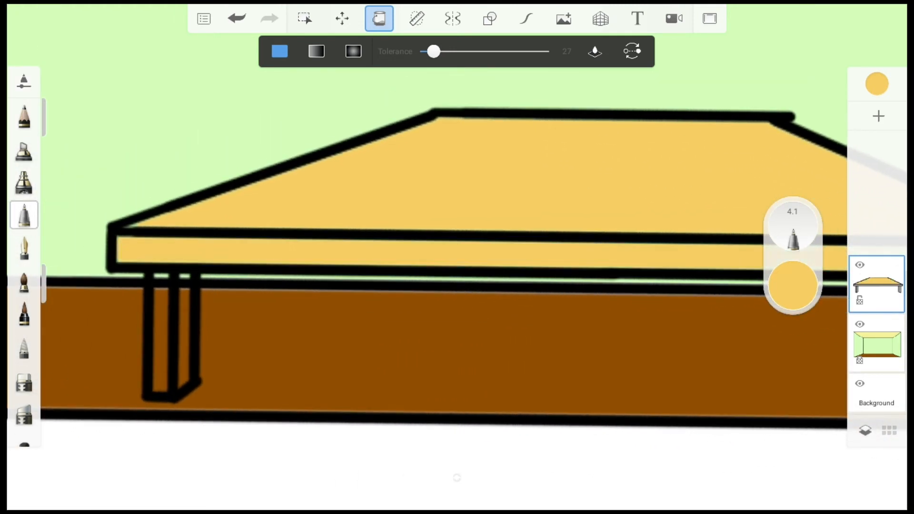
Fill the front and inner side faces of the table's left leg with the light orange.
click(154, 323)
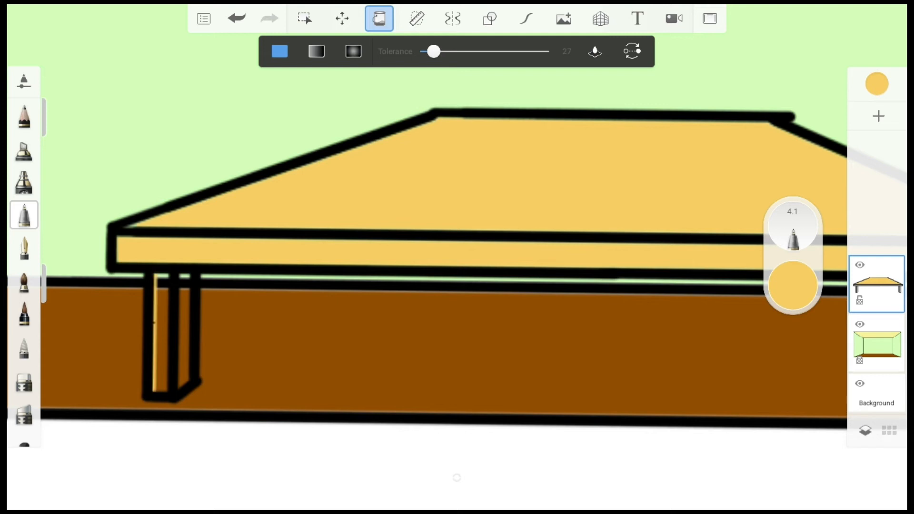
click(157, 283)
click(179, 334)
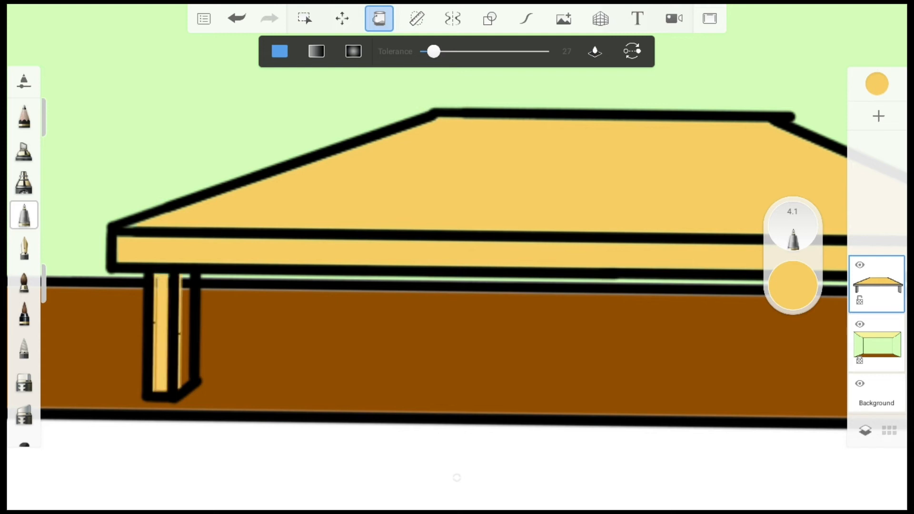
scroll(166, 328, up, 5)
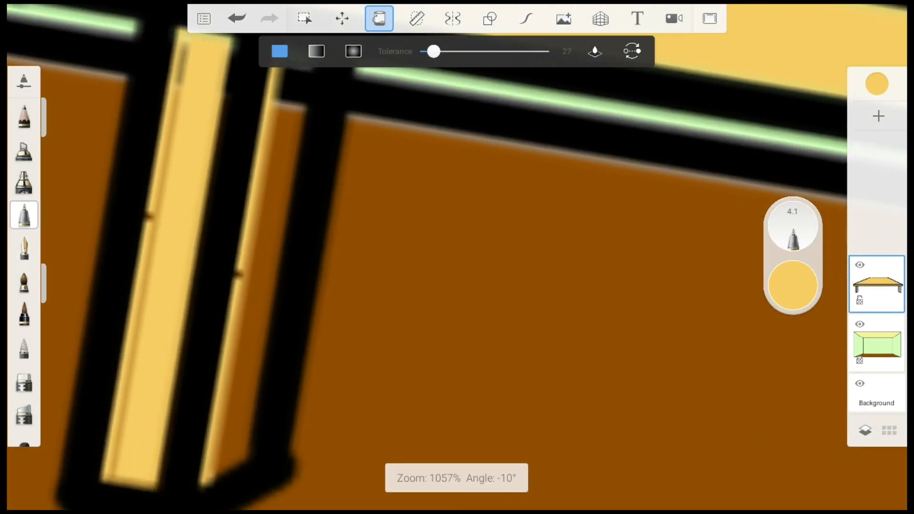
click(263, 276)
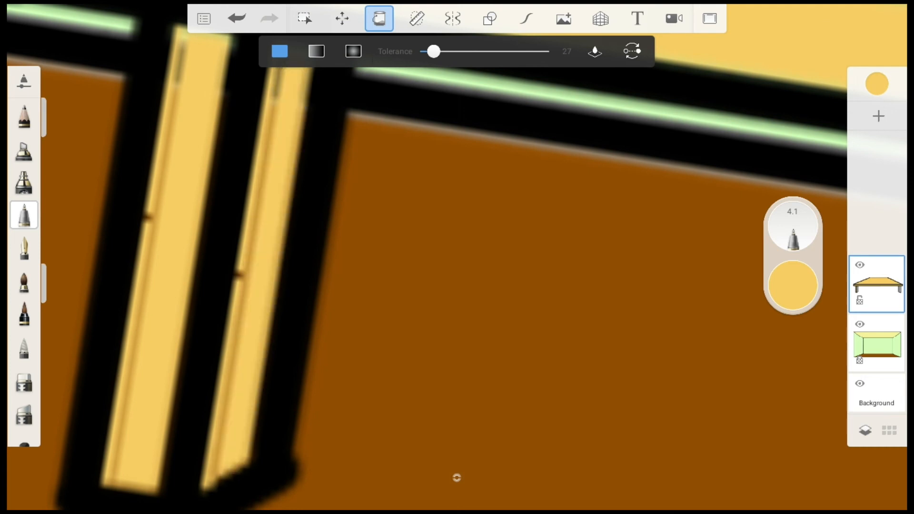
click(261, 178)
scroll(457, 257, down, 5)
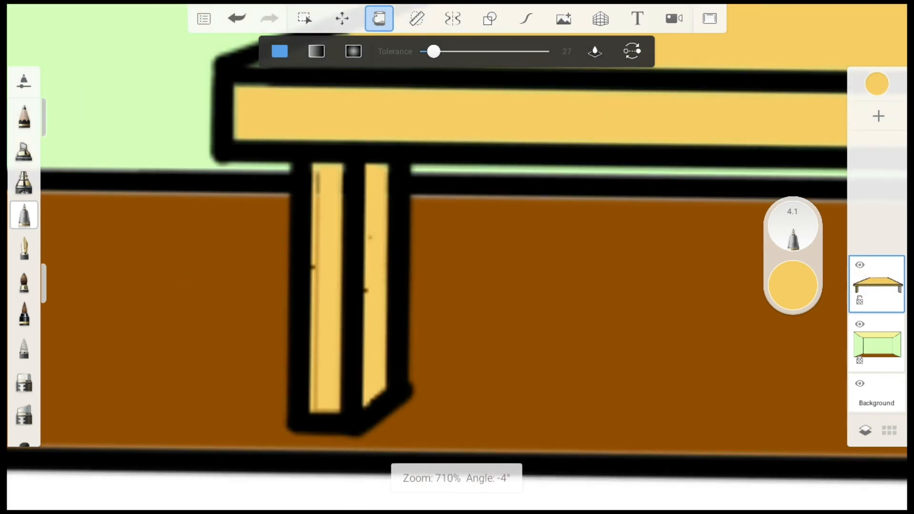
Fill the front and inner side faces of the table's right leg with the light orange.
scroll(457, 257, up, 3)
scroll(457, 257, down, 6)
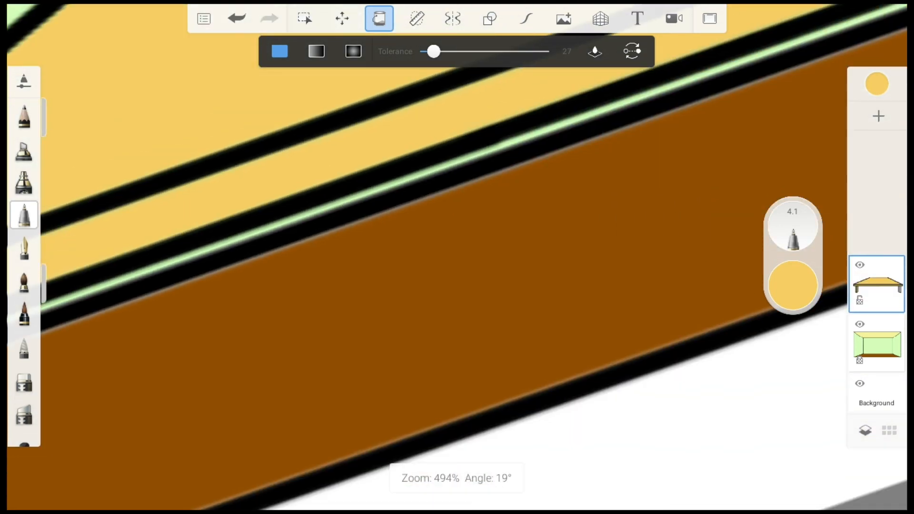
scroll(457, 257, up, 4)
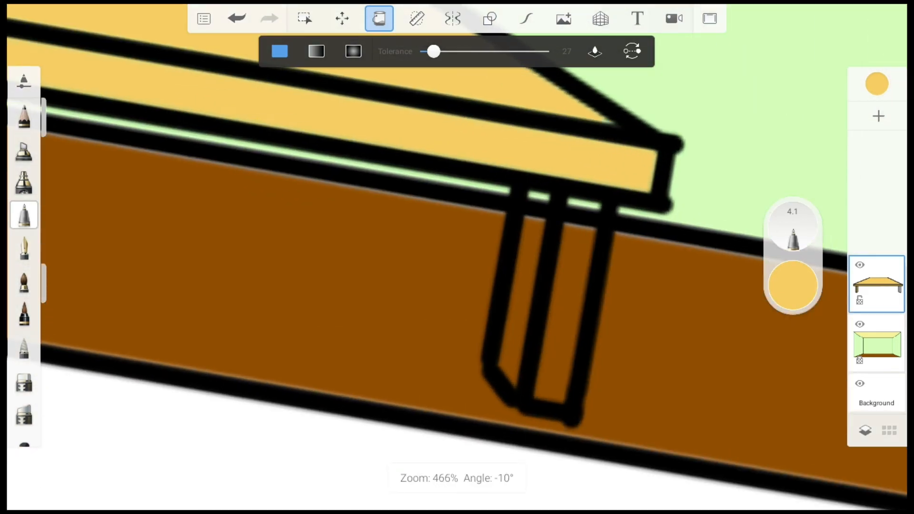
click(562, 309)
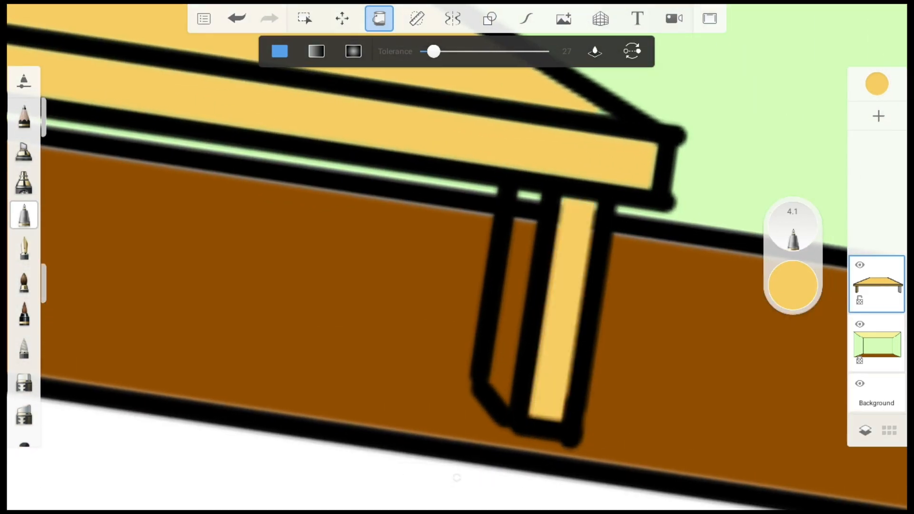
click(511, 295)
scroll(457, 257, down, 6)
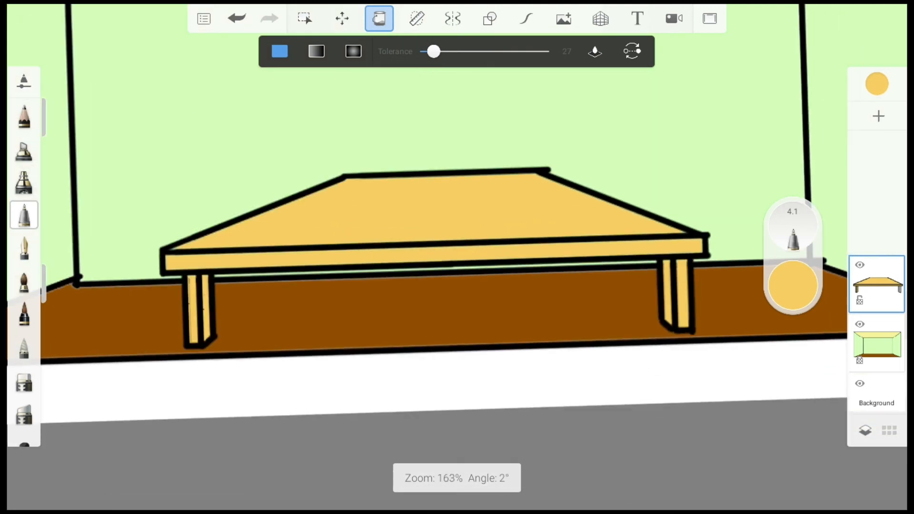
Lighten the fill colour to a pale cream and undo a trial fill of the table layer's empty area.
scroll(457, 257, down, 4)
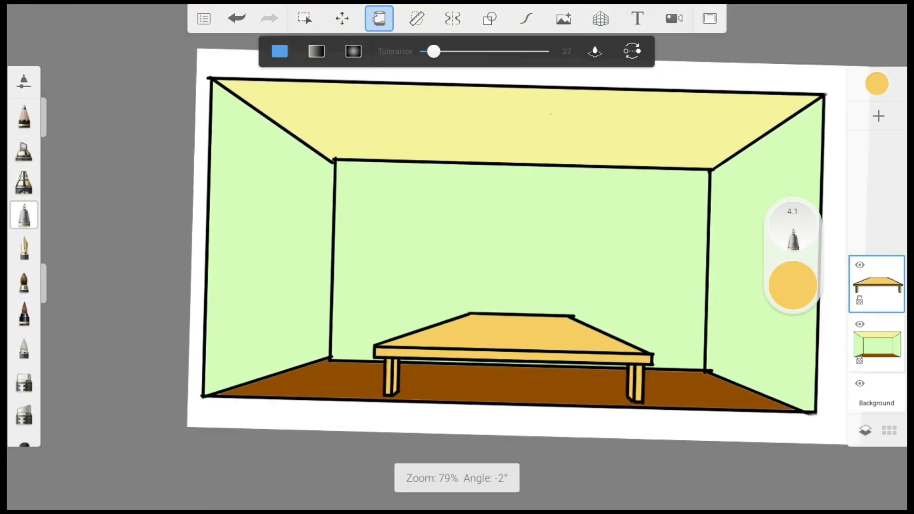
scroll(457, 257, up, 1)
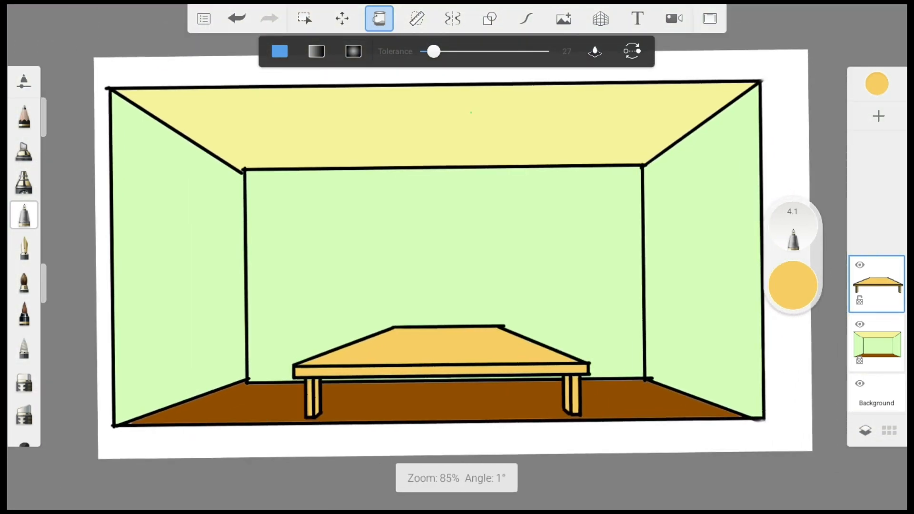
scroll(457, 257, up, 1)
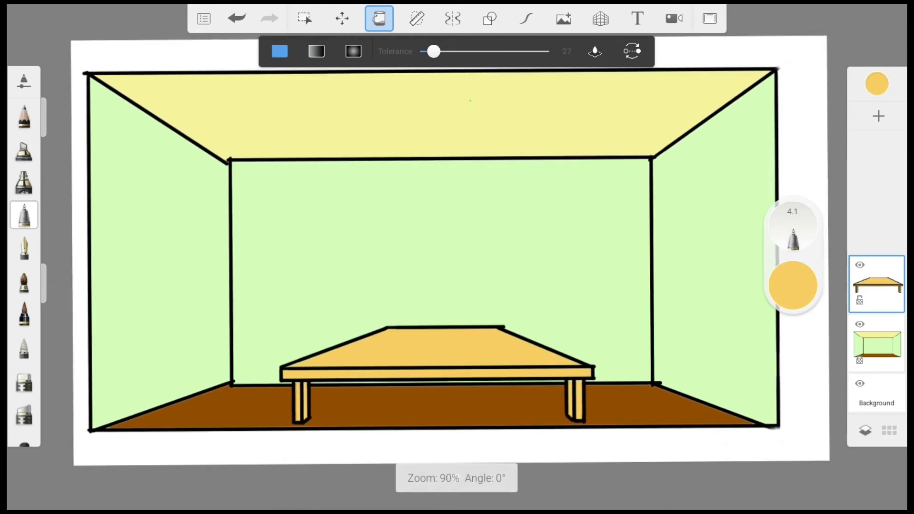
click(792, 285)
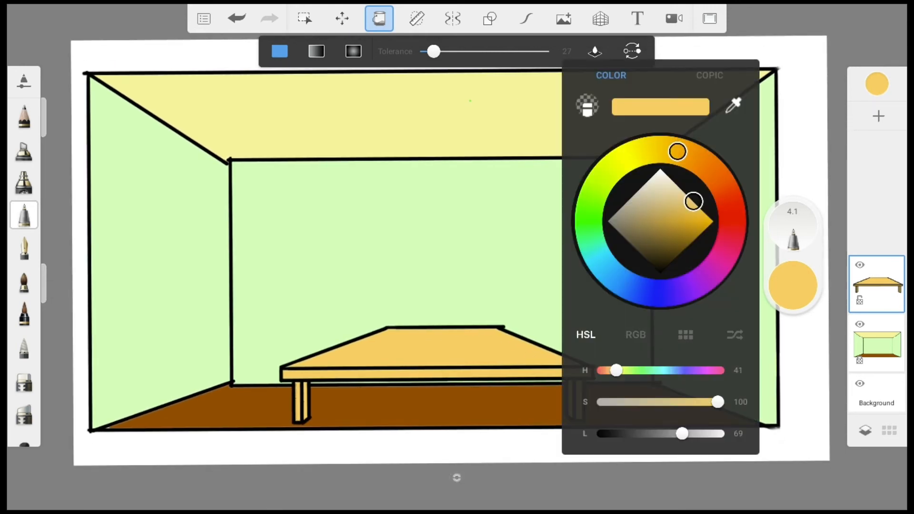
drag(694, 201, 672, 180)
click(404, 238)
click(405, 238)
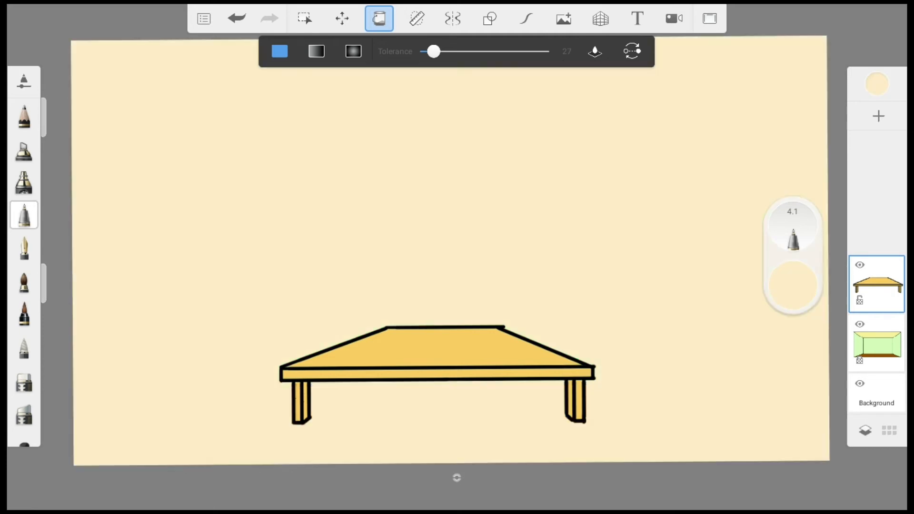
key(ctrl+z)
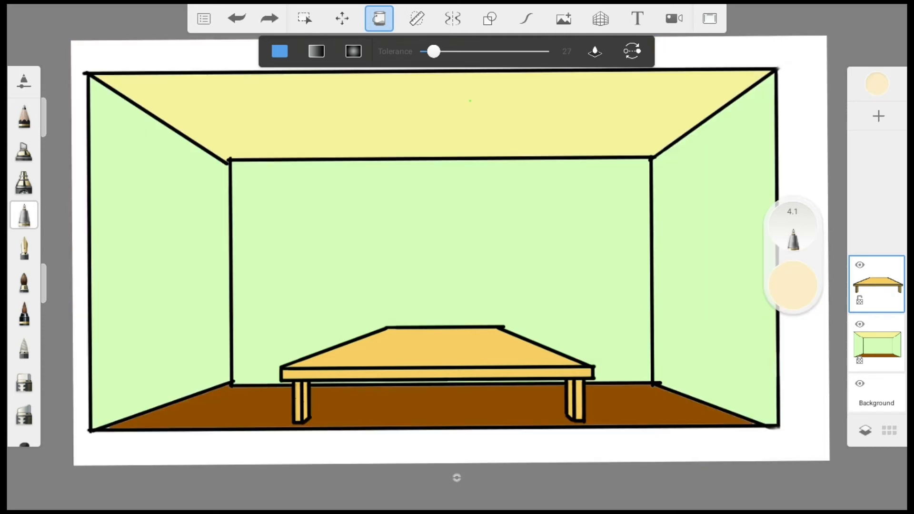
Unlock transparency on the room layer and fill its ceiling with the pale cream.
click(877, 343)
click(860, 361)
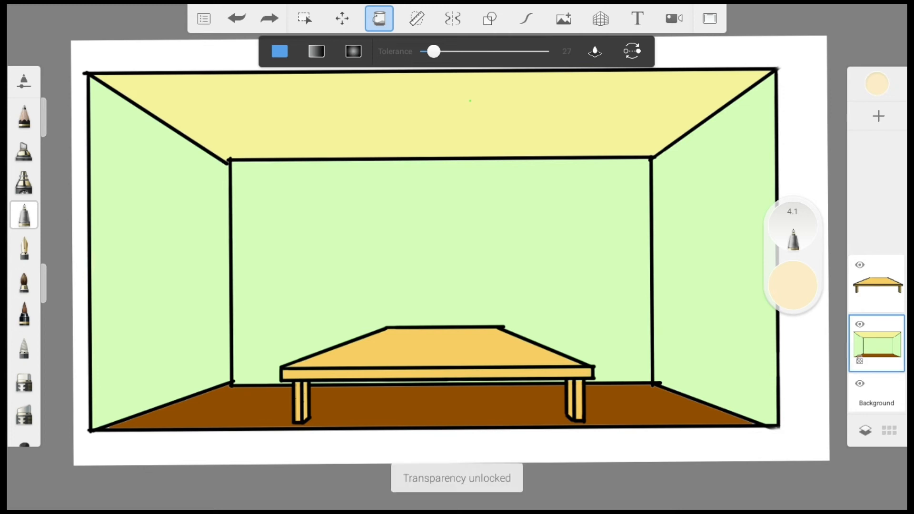
click(470, 100)
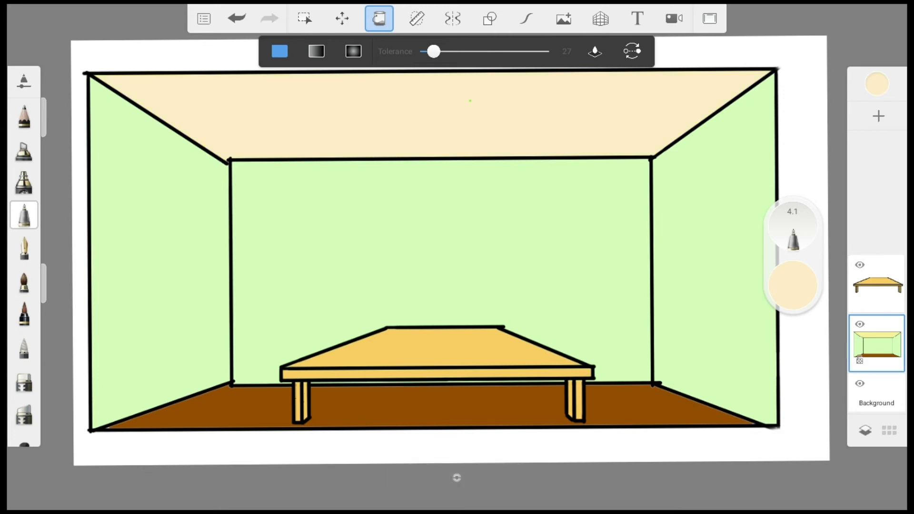
Import monalisa.jpg from My Drive as a new layer above the table layer.
click(877, 284)
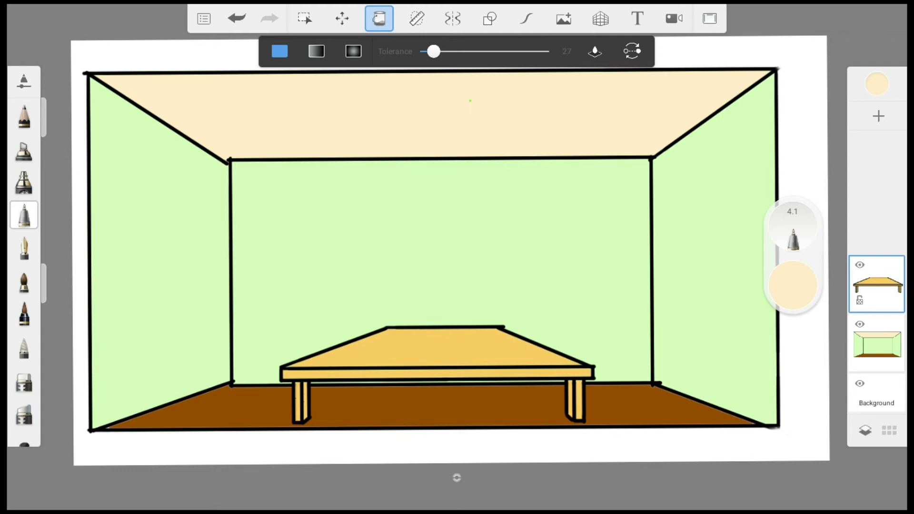
click(563, 19)
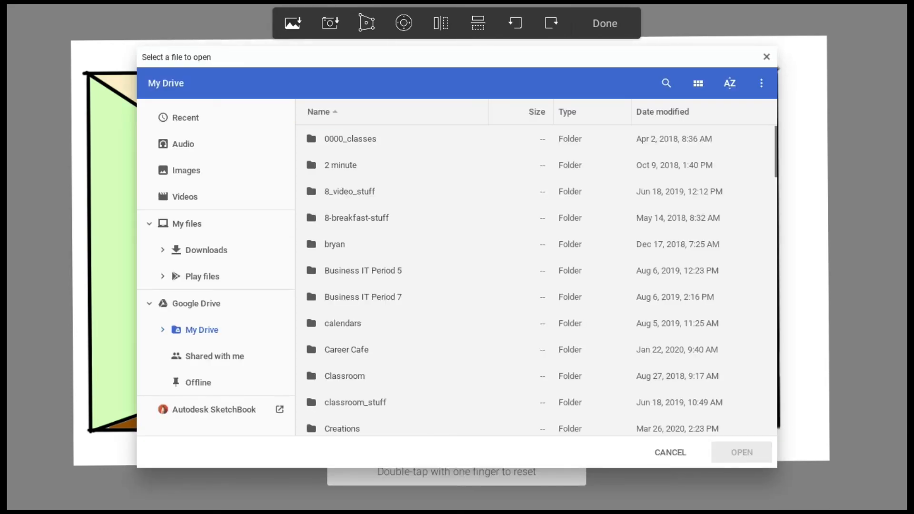
scroll(536, 281, down, 15)
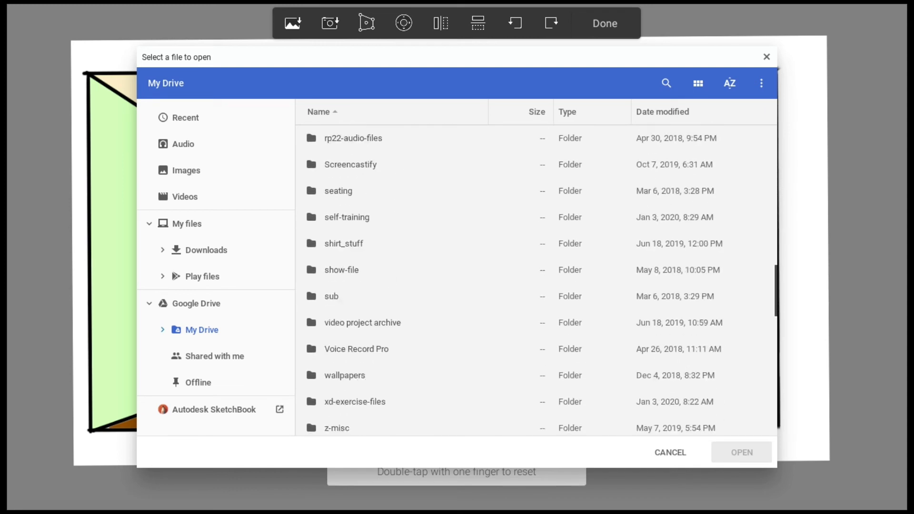
scroll(536, 281, down, 10)
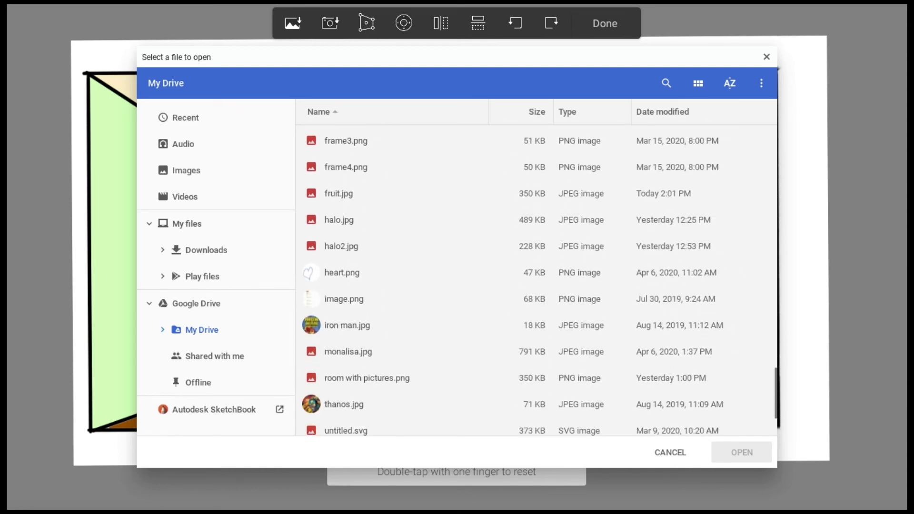
scroll(536, 280, down, 5)
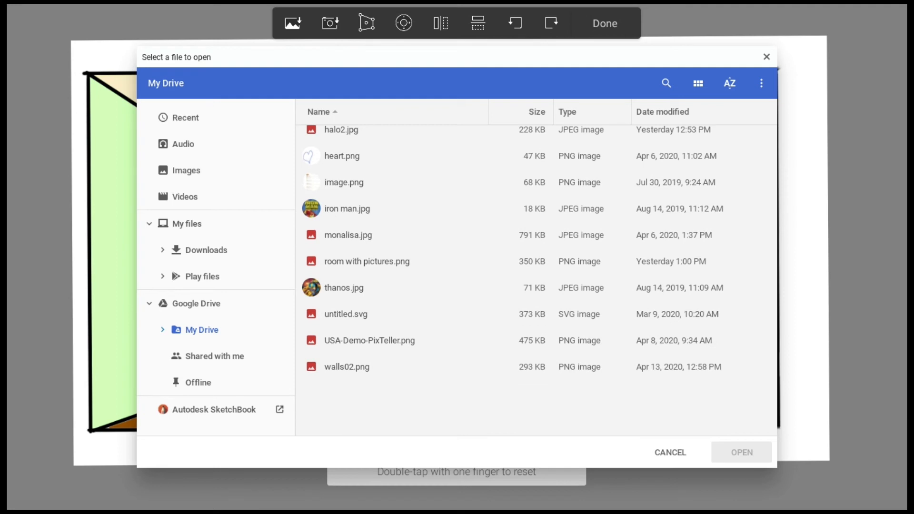
click(348, 235)
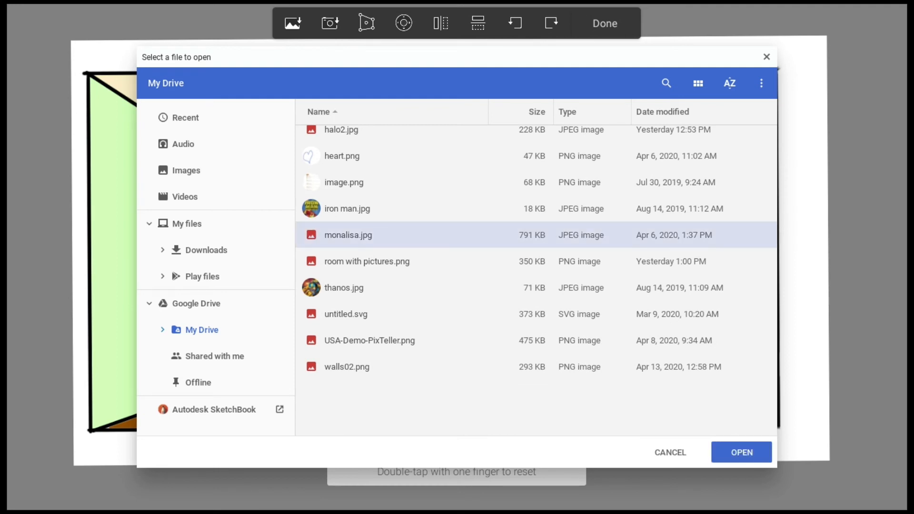
click(742, 452)
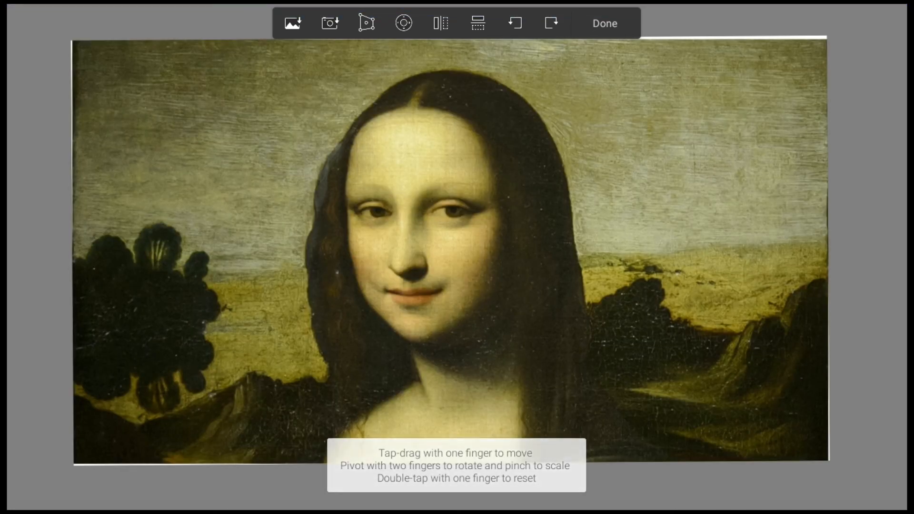
click(605, 23)
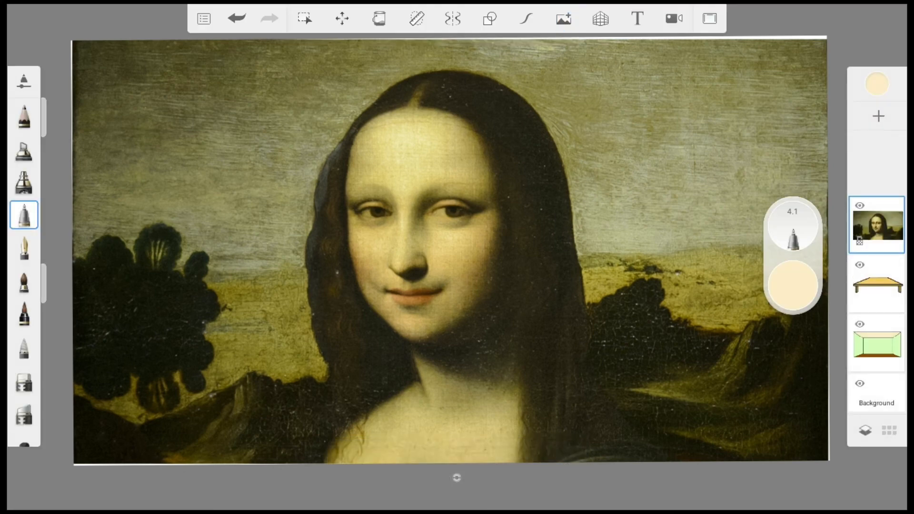
Distort the Mona Lisa image by its four corners so it shrinks to a small picture on the room's left wall.
click(342, 18)
click(329, 23)
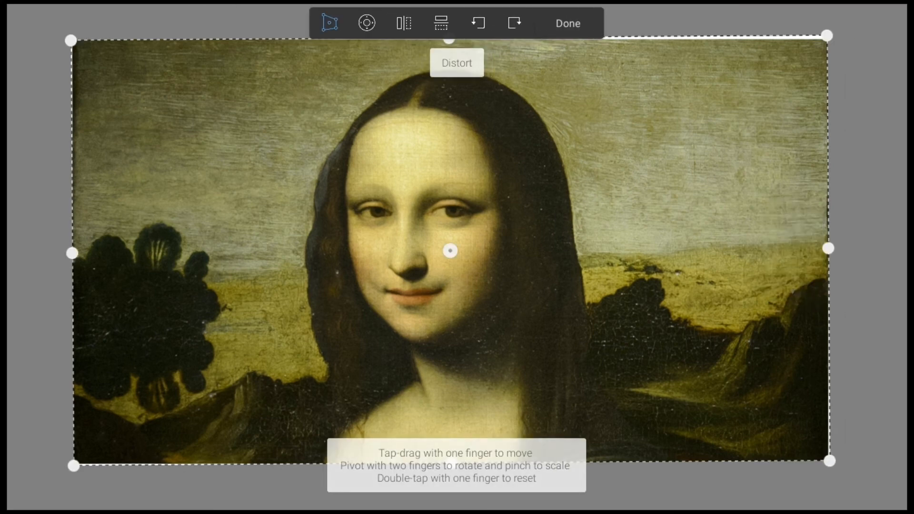
drag(827, 35, 403, 170)
drag(70, 40, 138, 168)
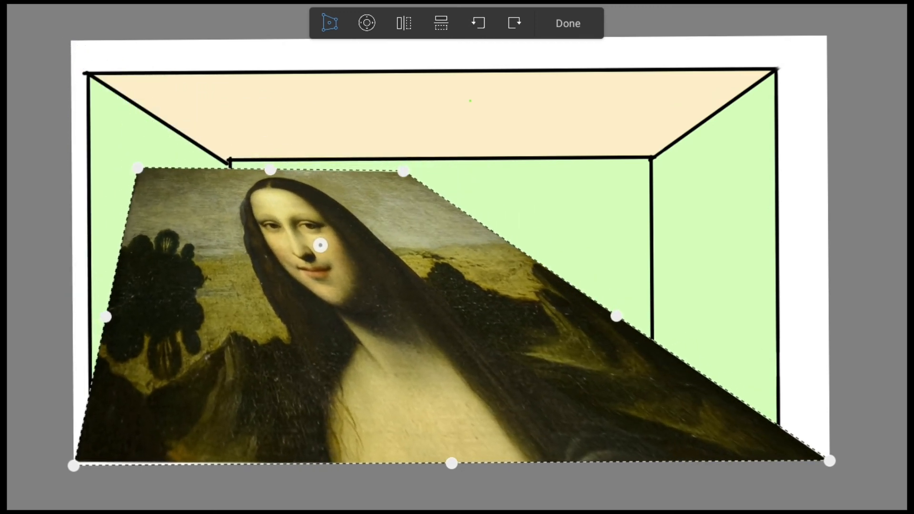
drag(73, 465, 139, 282)
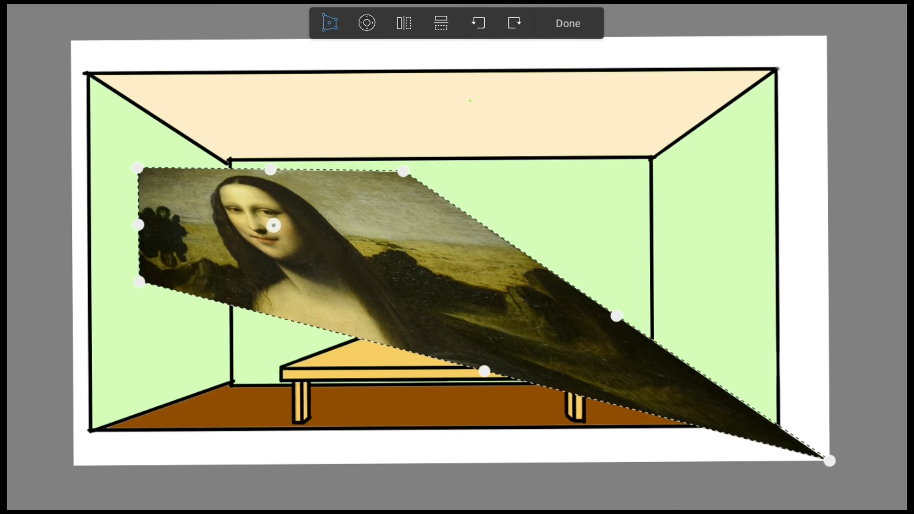
drag(402, 170, 206, 186)
drag(829, 461, 209, 287)
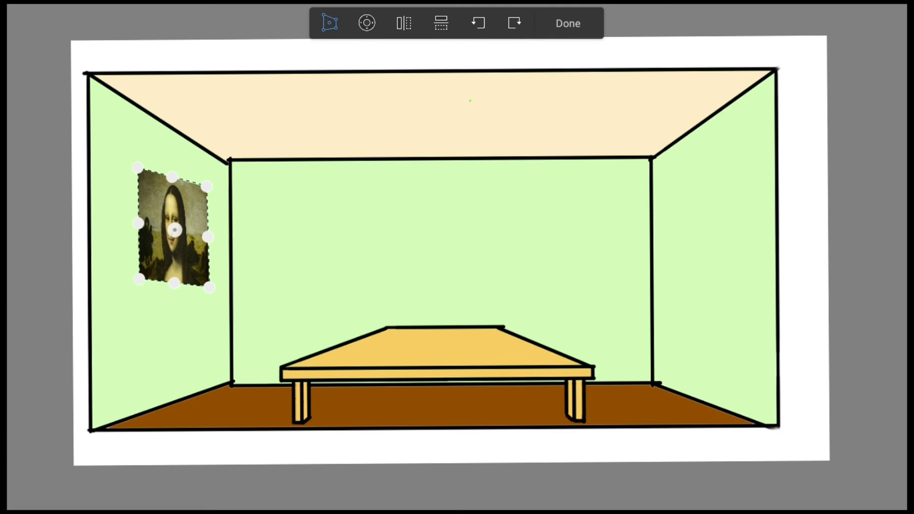
Refine the picture's corners so its far side is shorter and its upper and lower edges converge with the left wall's perspective.
drag(138, 279, 139, 282)
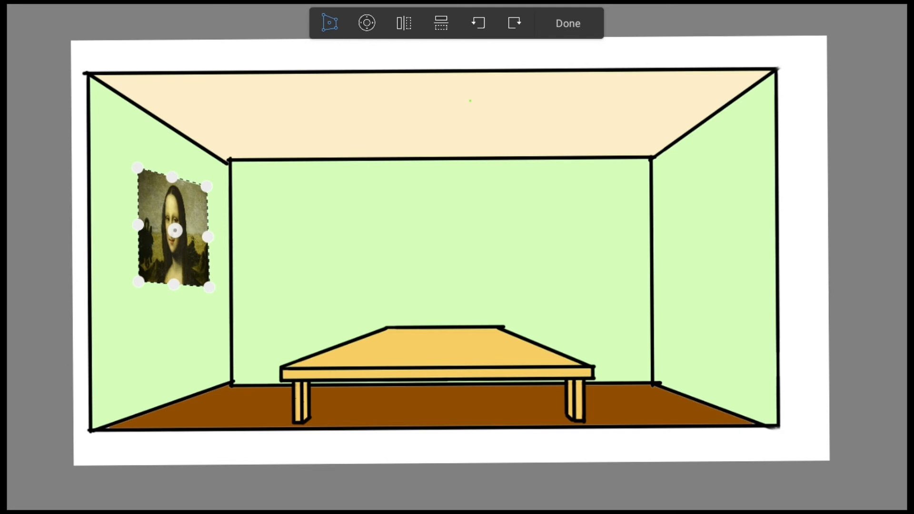
drag(206, 186, 204, 199)
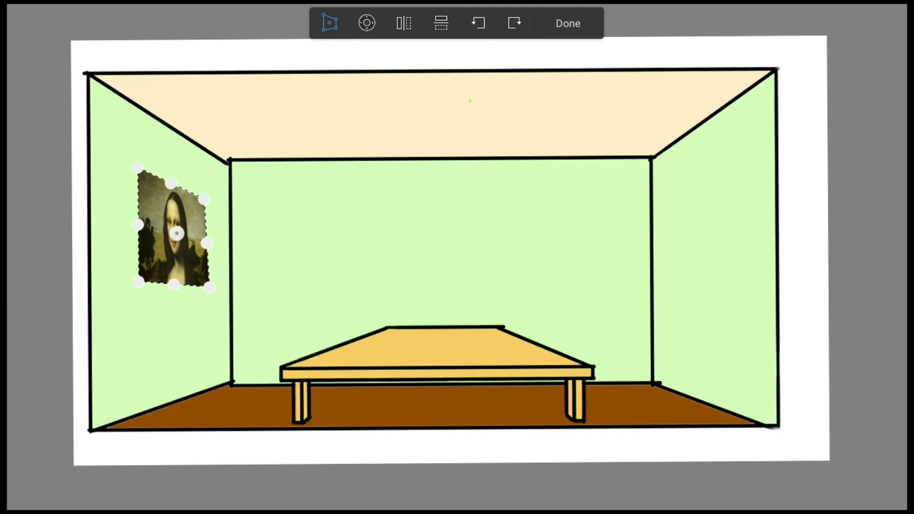
drag(209, 287, 210, 285)
drag(139, 282, 138, 295)
drag(211, 285, 204, 284)
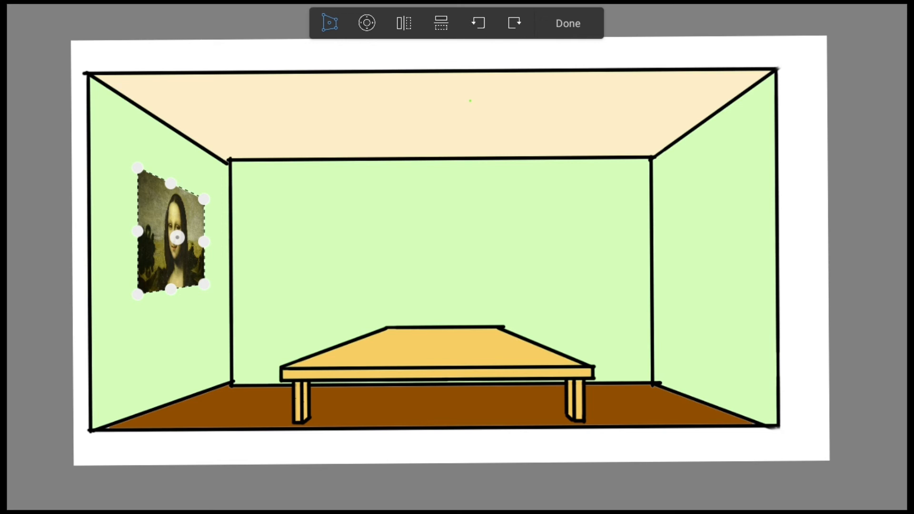
Apply the picture's distortion and add a new layer above it, with the pen colour set to black.
click(568, 24)
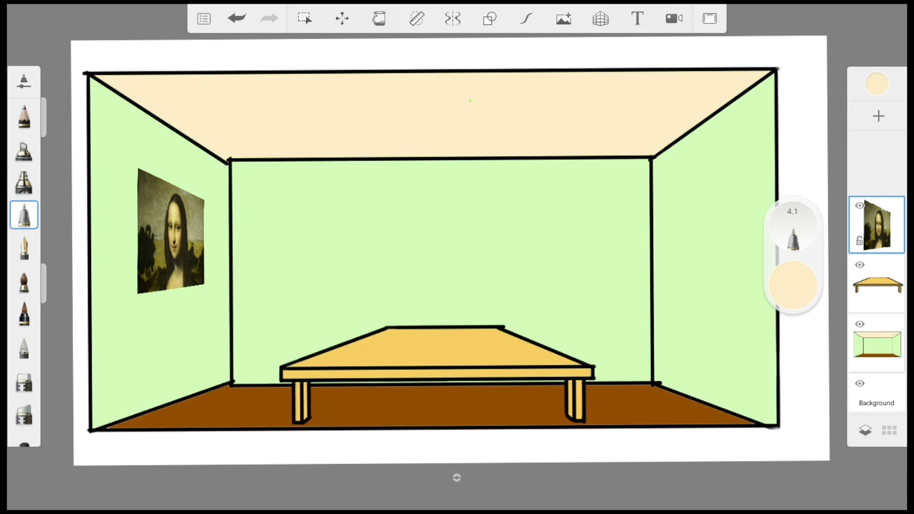
click(878, 116)
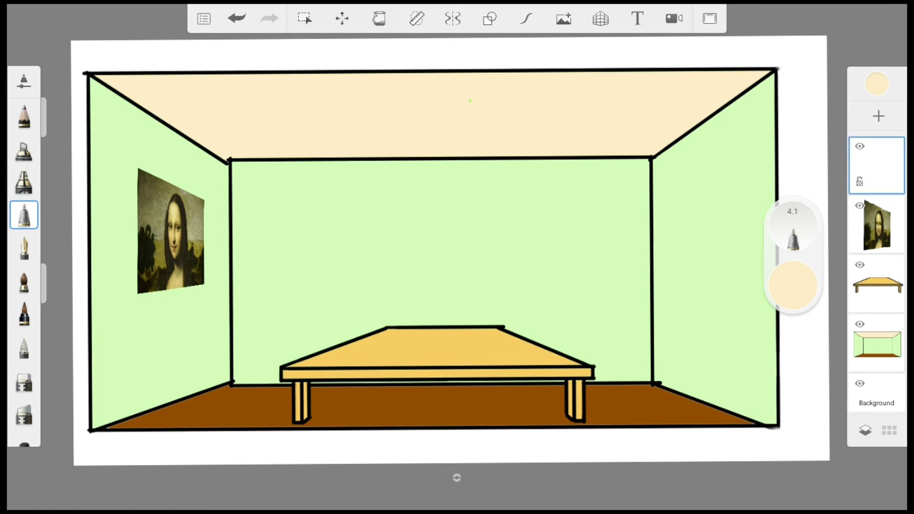
click(24, 215)
click(793, 285)
drag(672, 179, 661, 274)
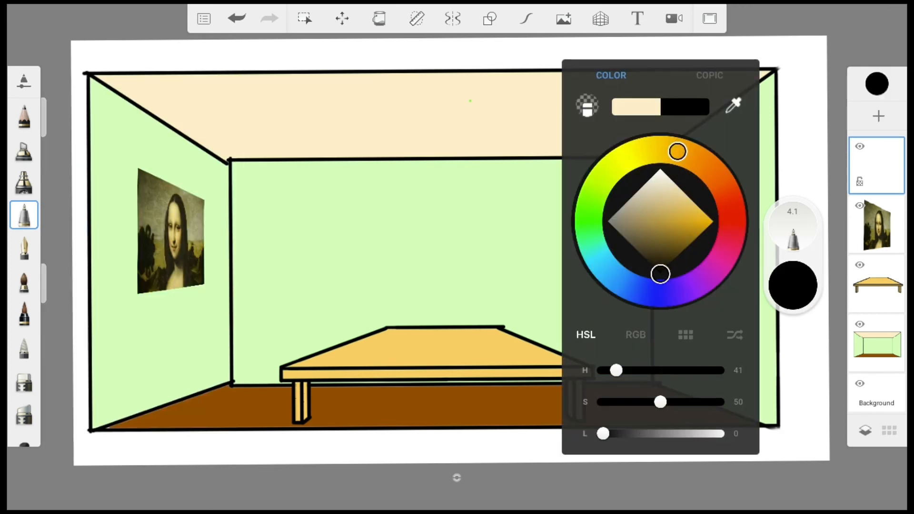
click(400, 238)
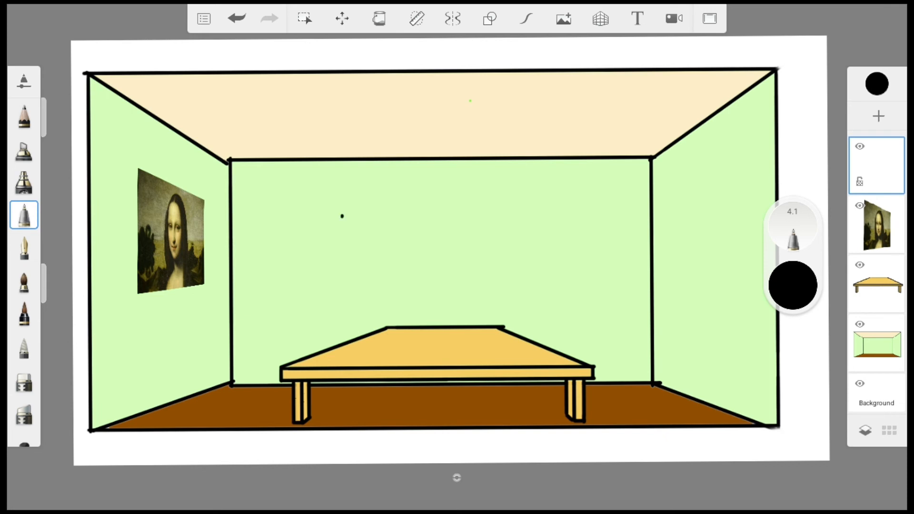
Draw a rectangular four-pane window in black on the back wall above the table, using the one-point perspective guide.
drag(342, 216, 343, 298)
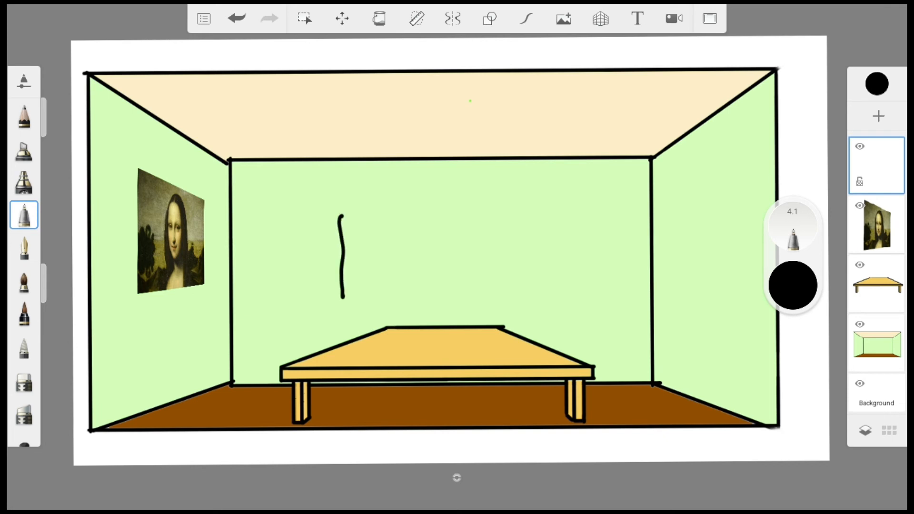
key(ctrl+z)
click(601, 18)
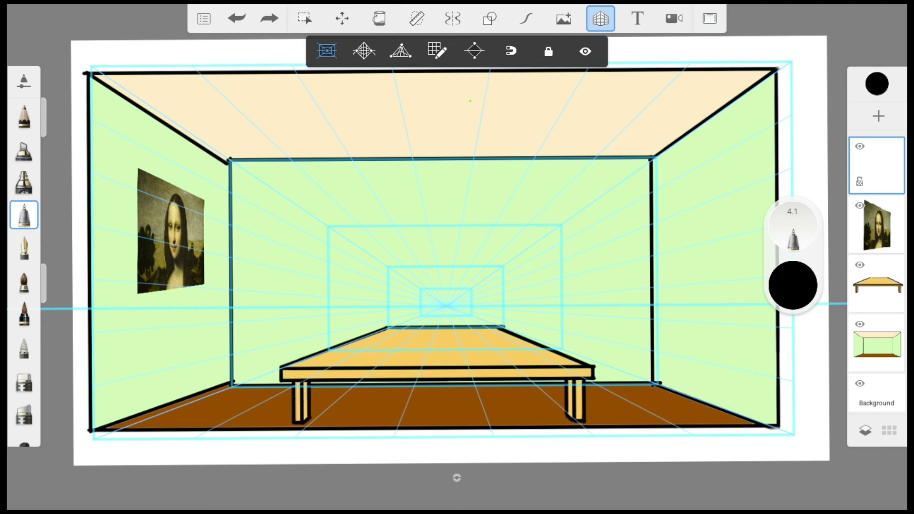
mouse_move(367, 192)
mouse_down()
mouse_move(367, 280)
mouse_move(526, 273)
mouse_up()
drag(521, 190, 522, 272)
drag(364, 193, 523, 191)
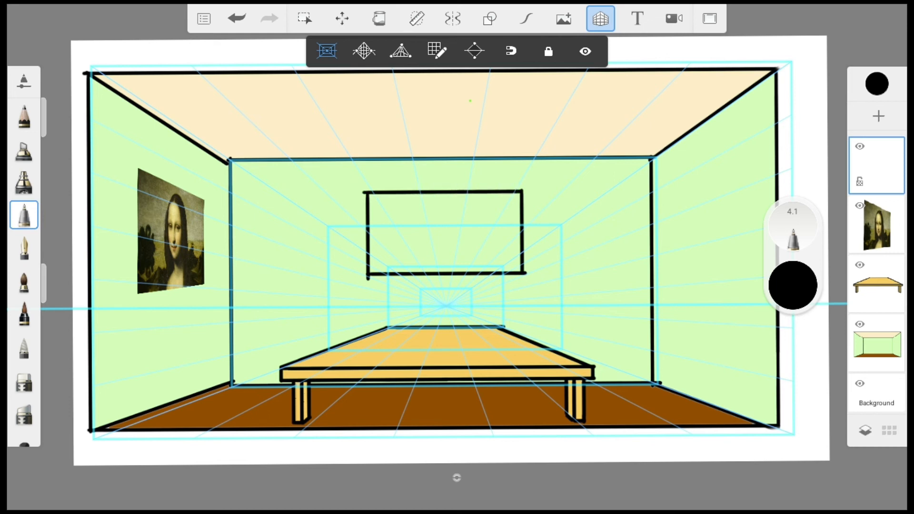
drag(440, 191, 444, 273)
drag(364, 233, 521, 232)
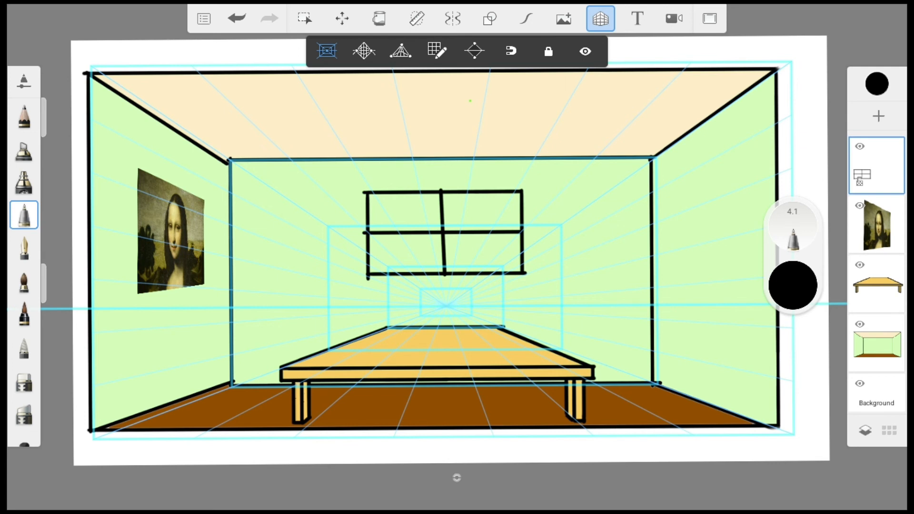
Try to fill the window's upper-left pane with off-white using the solid Fill tool.
click(380, 19)
click(792, 285)
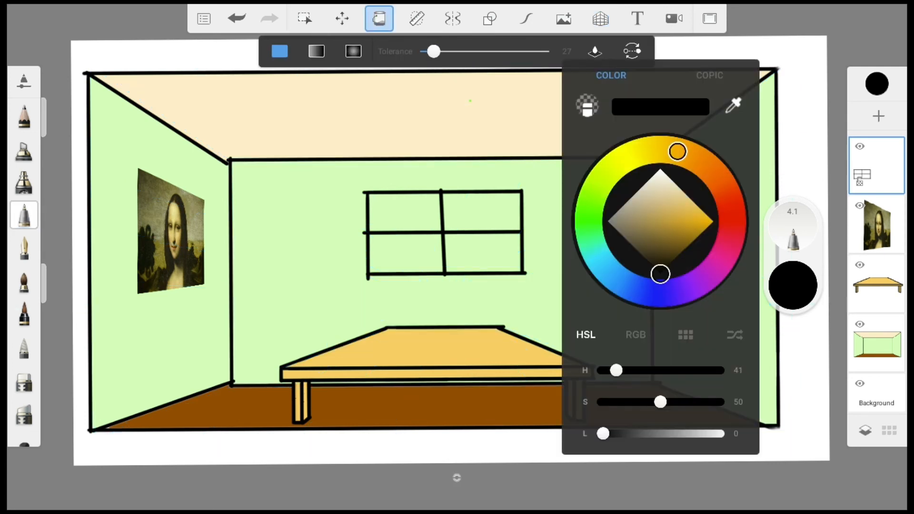
drag(655, 200, 658, 176)
click(406, 213)
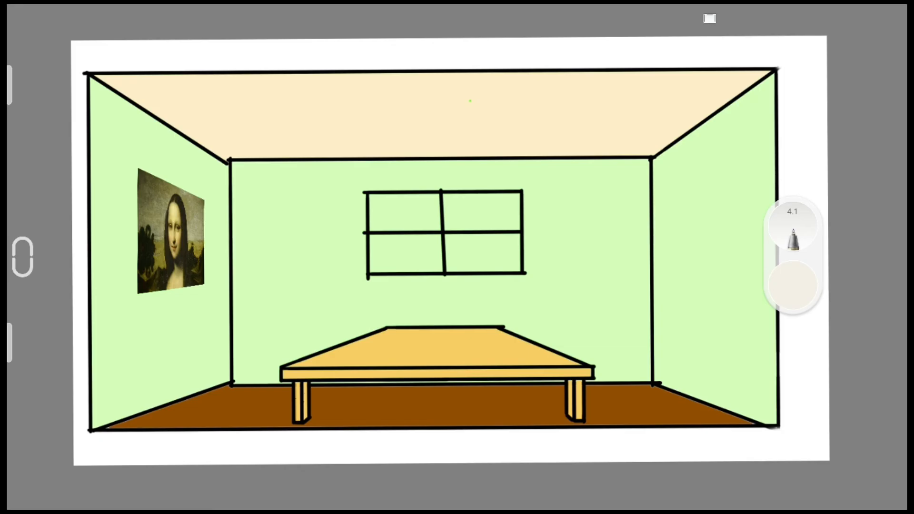
click(709, 19)
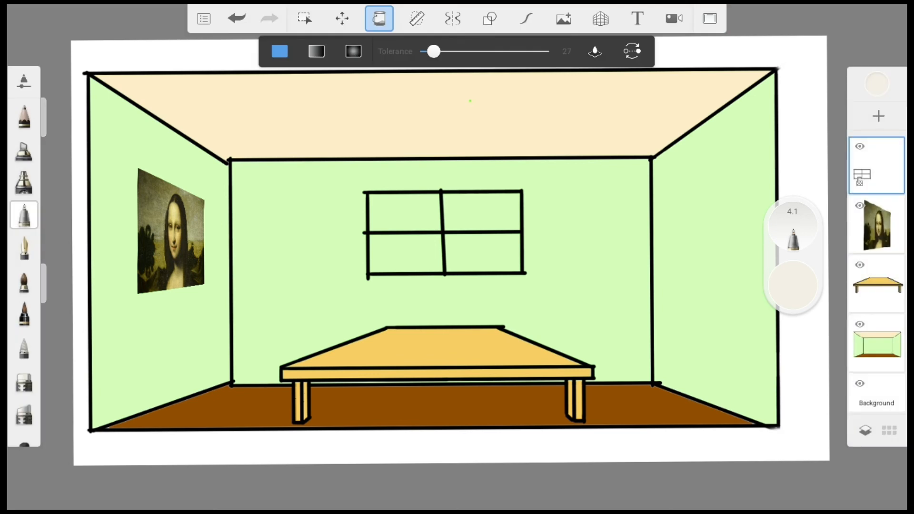
click(380, 18)
click(379, 19)
click(877, 166)
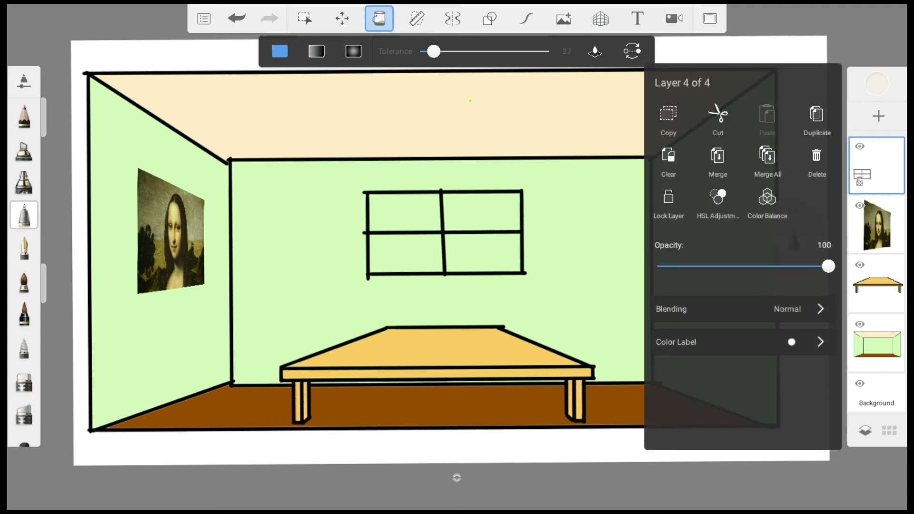
click(877, 166)
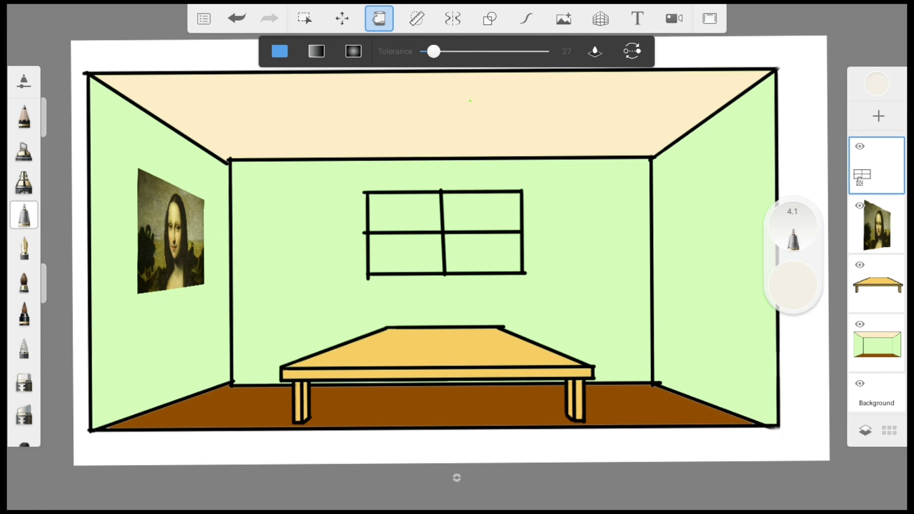
click(379, 18)
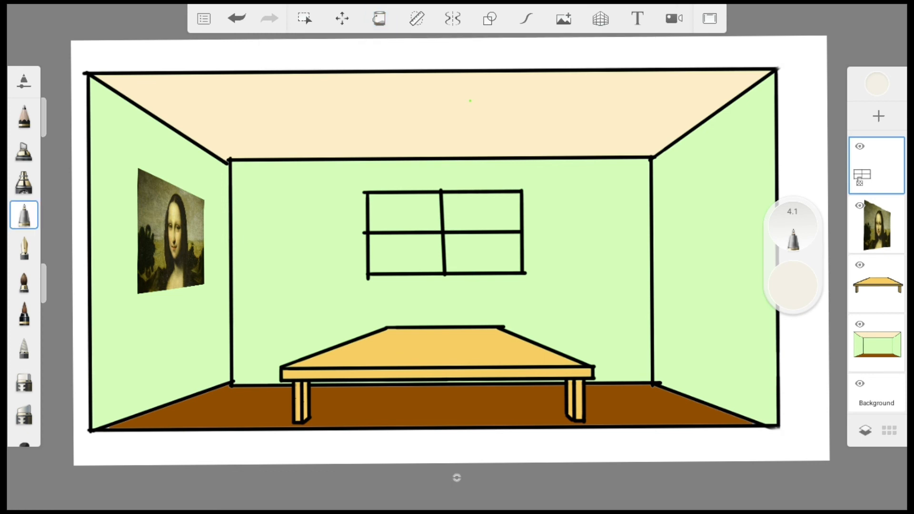
click(379, 19)
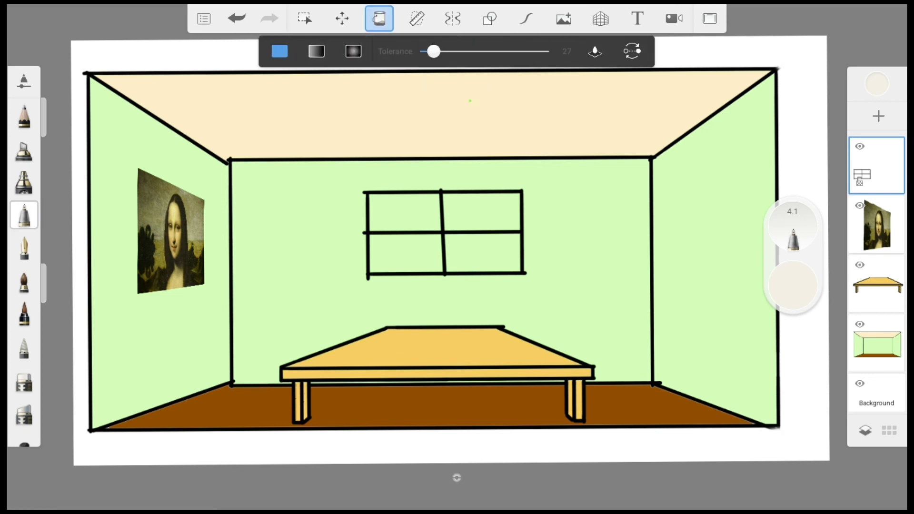
Set the fill colour to pure white and try to fill the window's upper-right pane.
click(793, 285)
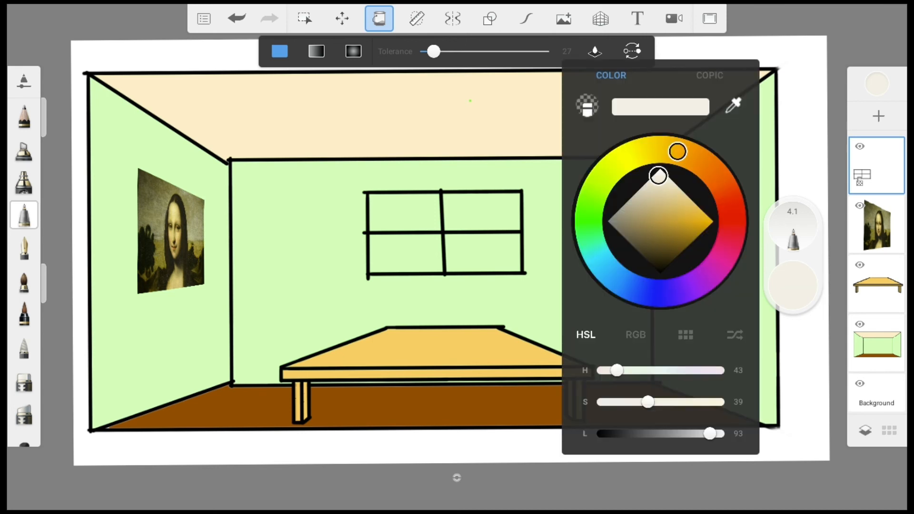
drag(658, 176, 661, 169)
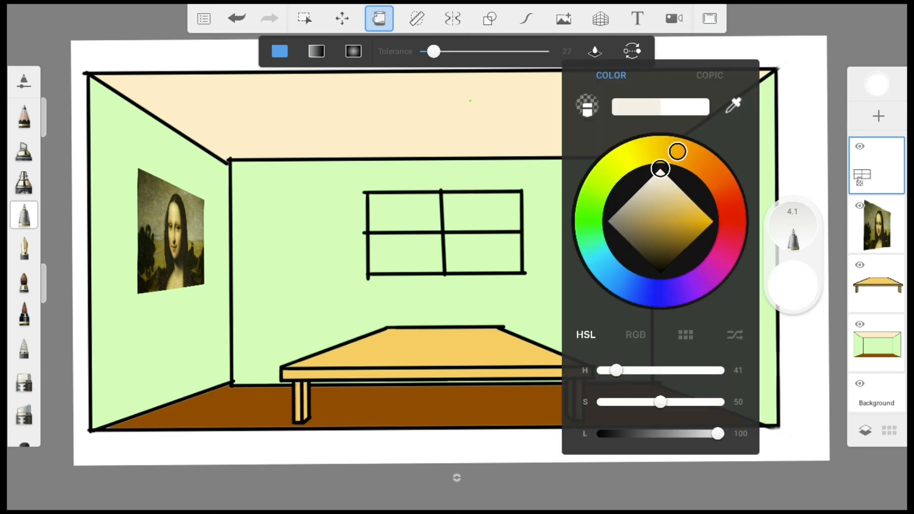
click(480, 211)
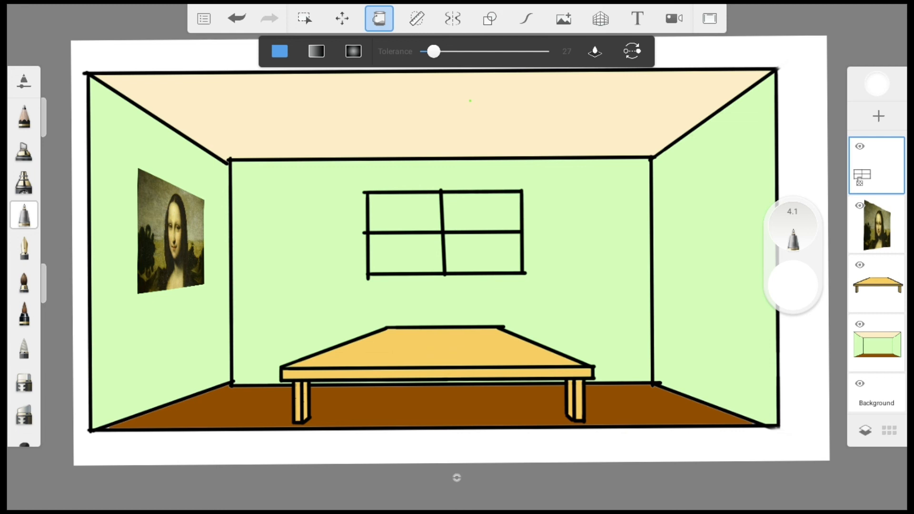
click(595, 51)
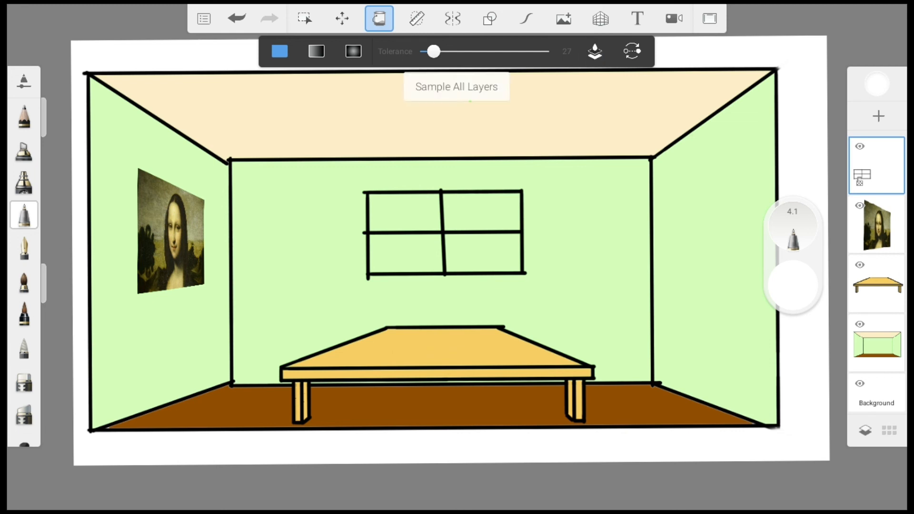
click(595, 51)
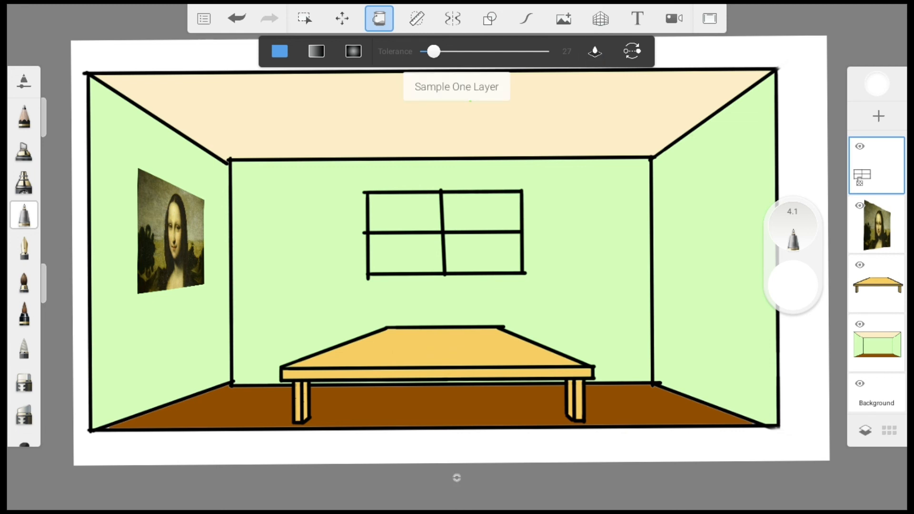
click(595, 51)
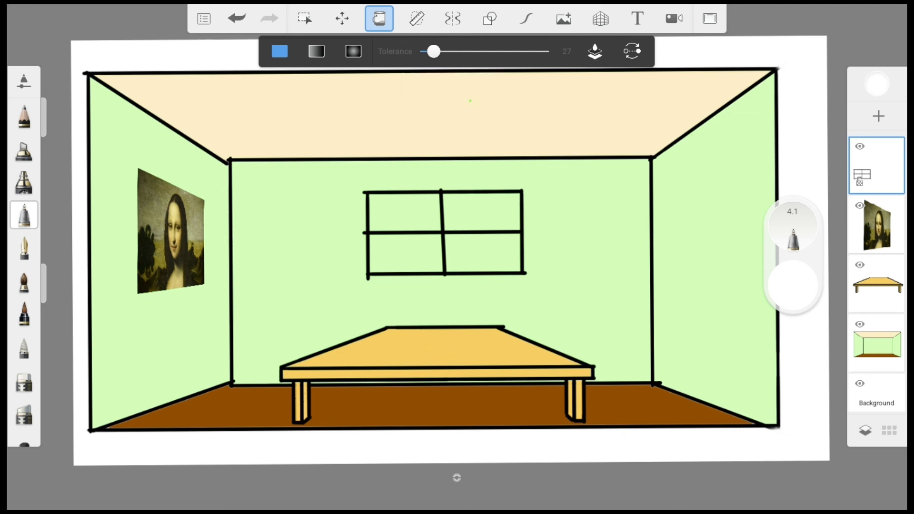
click(595, 51)
click(380, 19)
click(379, 19)
Save the drawing to the device in My files under the name "walls and table".
click(204, 19)
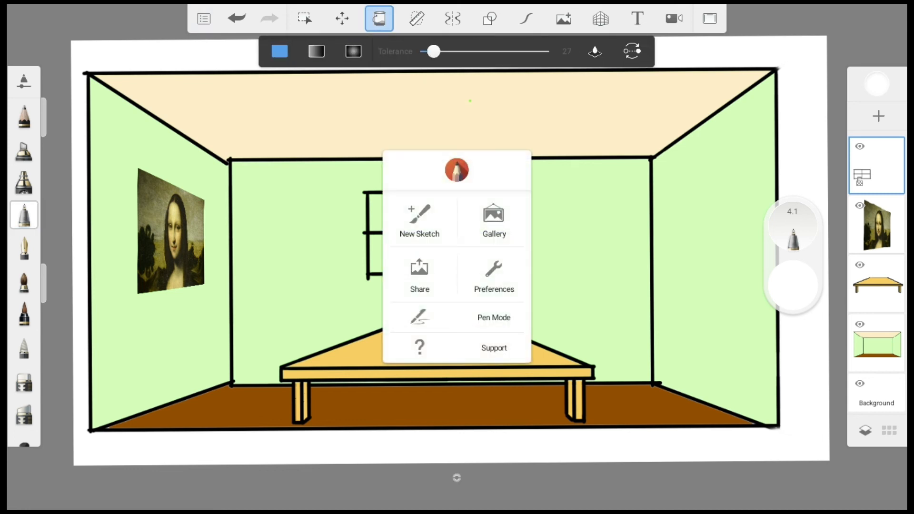
click(419, 276)
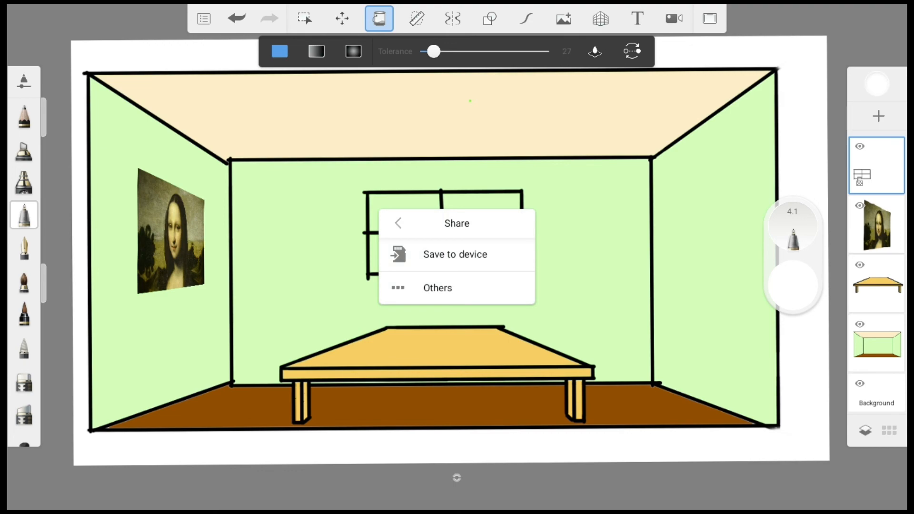
click(455, 254)
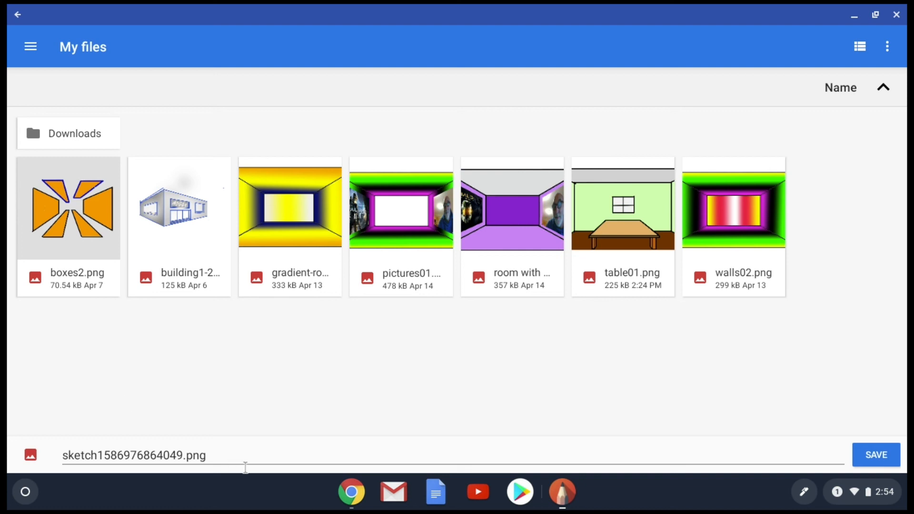
drag(63, 456, 246, 476)
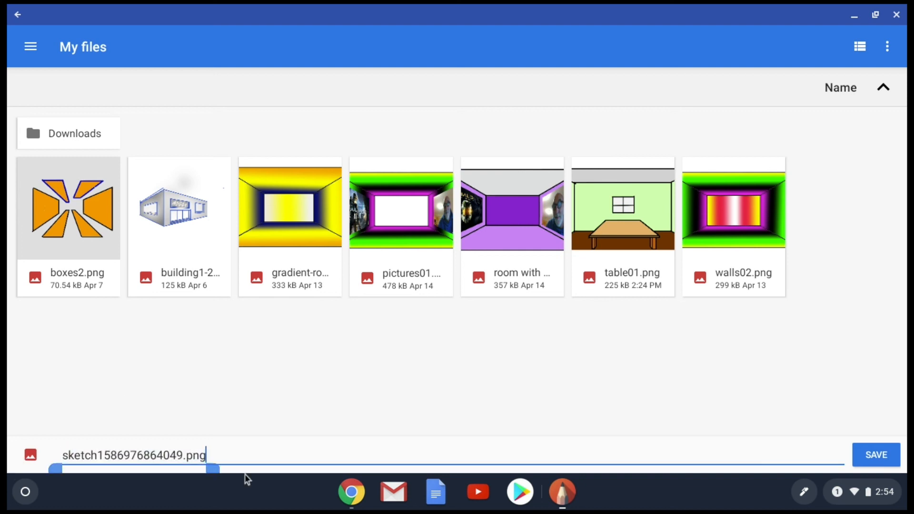
key(BackSpace)
key(BackSpace)
key(BackSpace)
key(BackSpace)
key(BackSpace)
key(BackSpace)
key(BackSpace)
key(BackSpace)
key(BackSpace)
key(BackSpace)
key(BackSpace)
key(BackSpace)
key(BackSpace)
key(BackSpace)
key(BackSpace)
key(BackSpace)
key(BackSpace)
key(BackSpace)
key(BackSpace)
key(BackSpace)
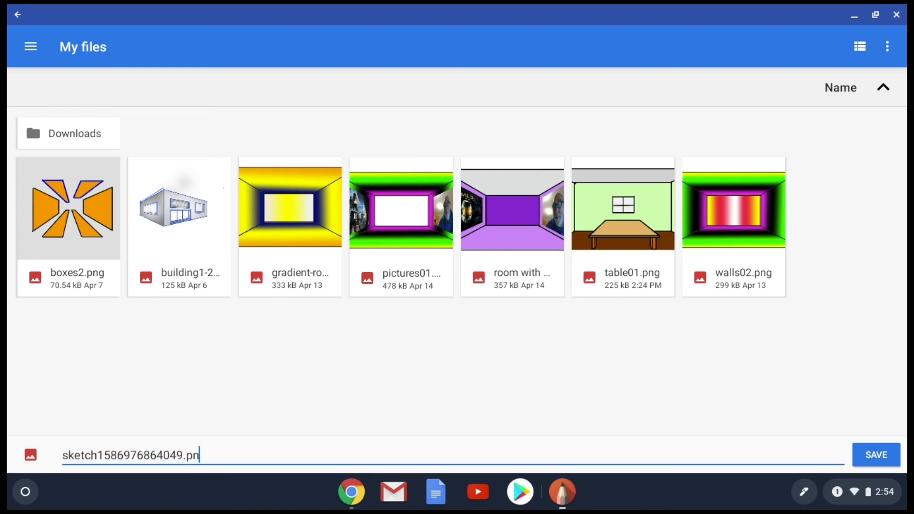
key(BackSpace)
key(BackSpace)
key(BackSpace)
text(wa)
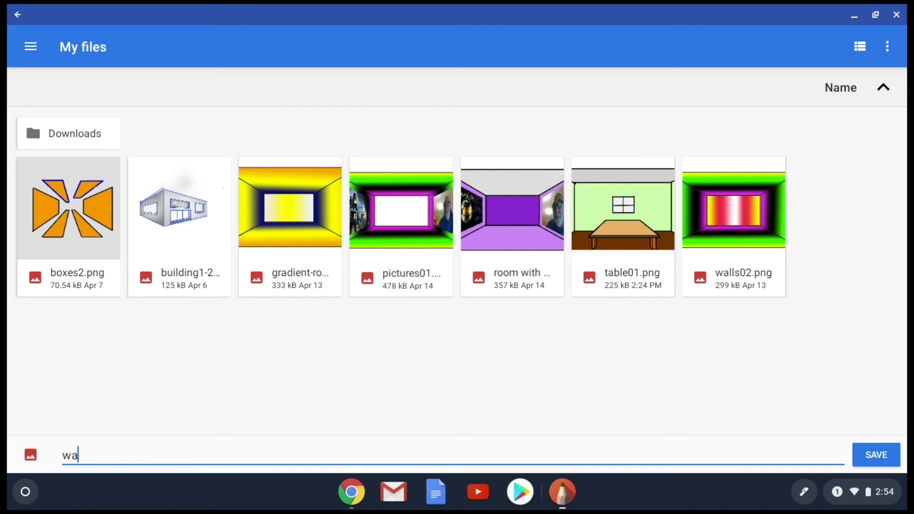
text(lls and table)
click(868, 455)
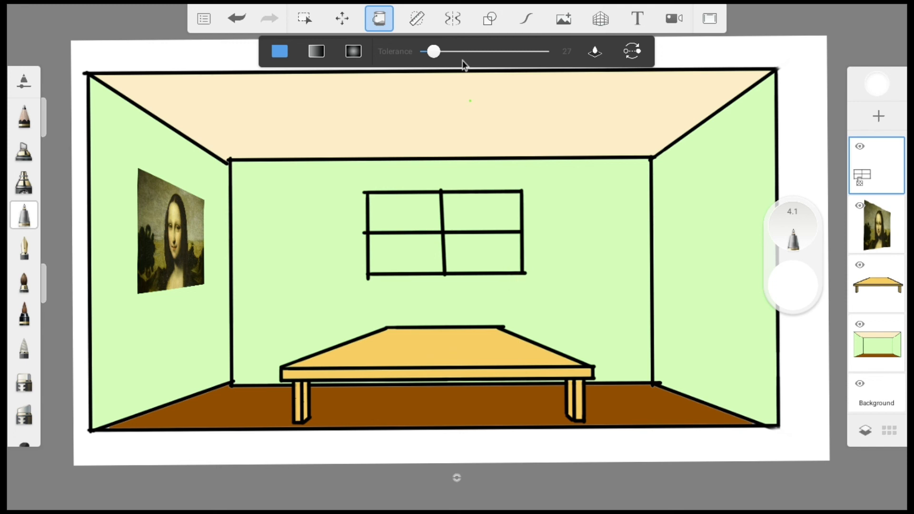
Restart the solid Fill tool to colour the window panes white.
click(388, 17)
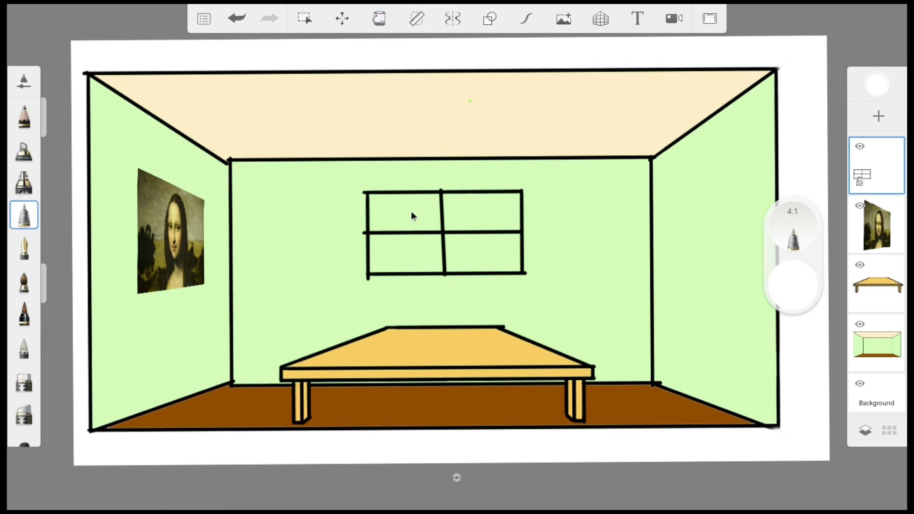
click(379, 19)
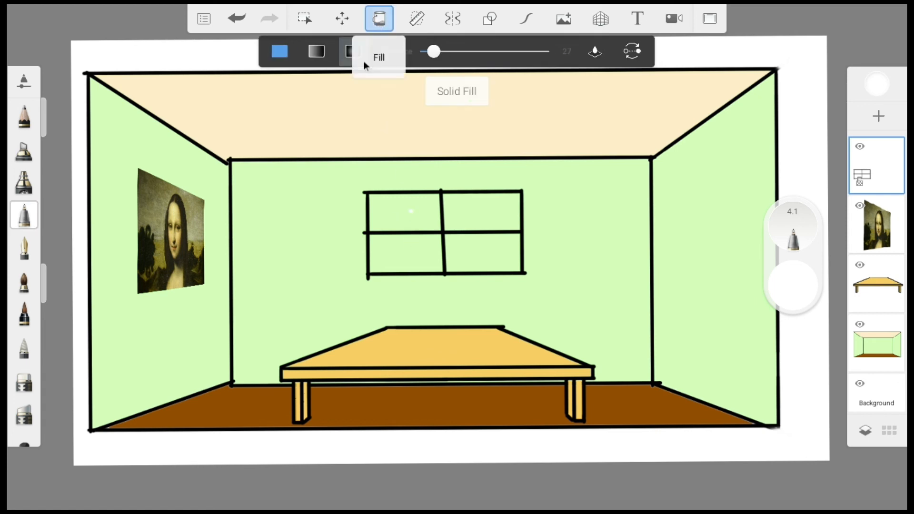